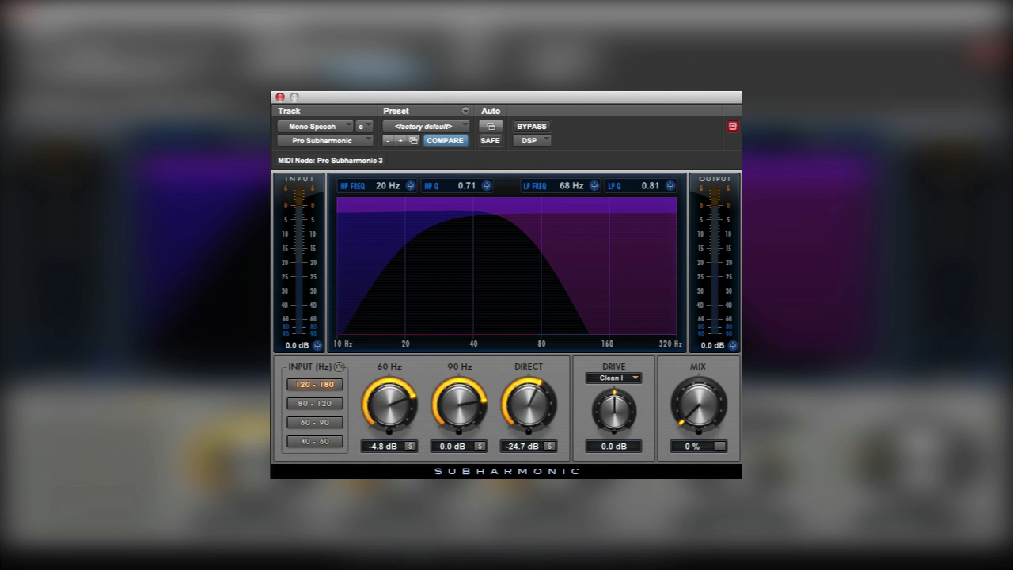
# - Play the Mono Speech track, set the Mix to 46% and raise the Direct level to -9.7 dB
pyautogui.press('space')
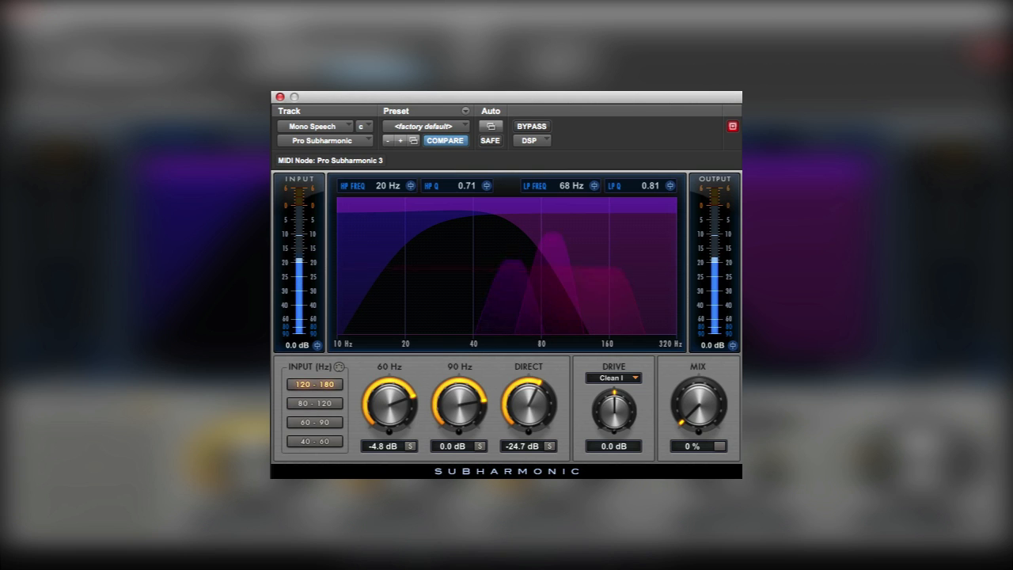
pyautogui.moveTo(697, 407); pyautogui.dragTo(716, 321)
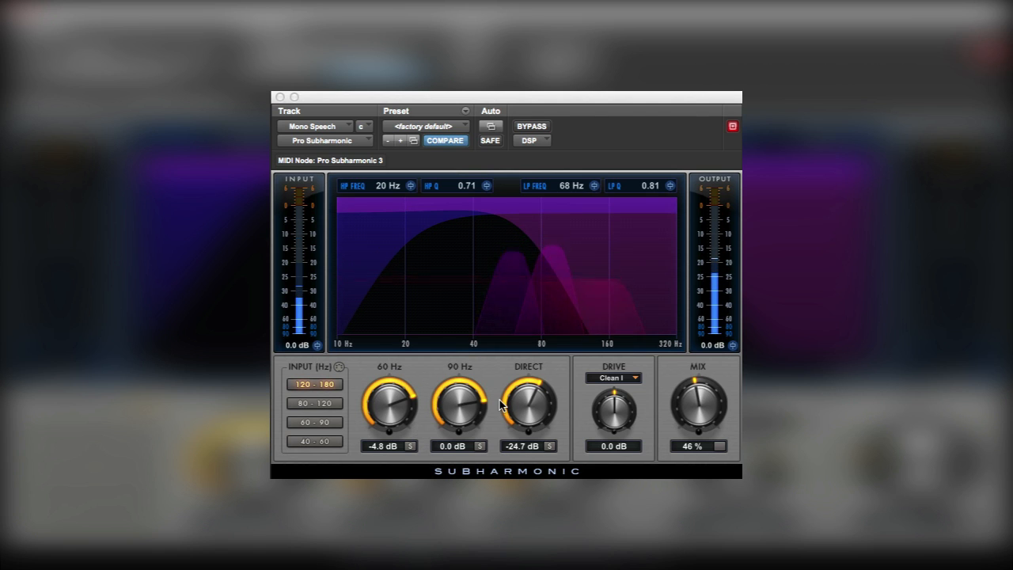
pyautogui.moveTo(515, 408)
pyautogui.mouseDown()
pyautogui.moveTo(516, 399)
pyautogui.moveTo(522, 409)
pyautogui.mouseUp()
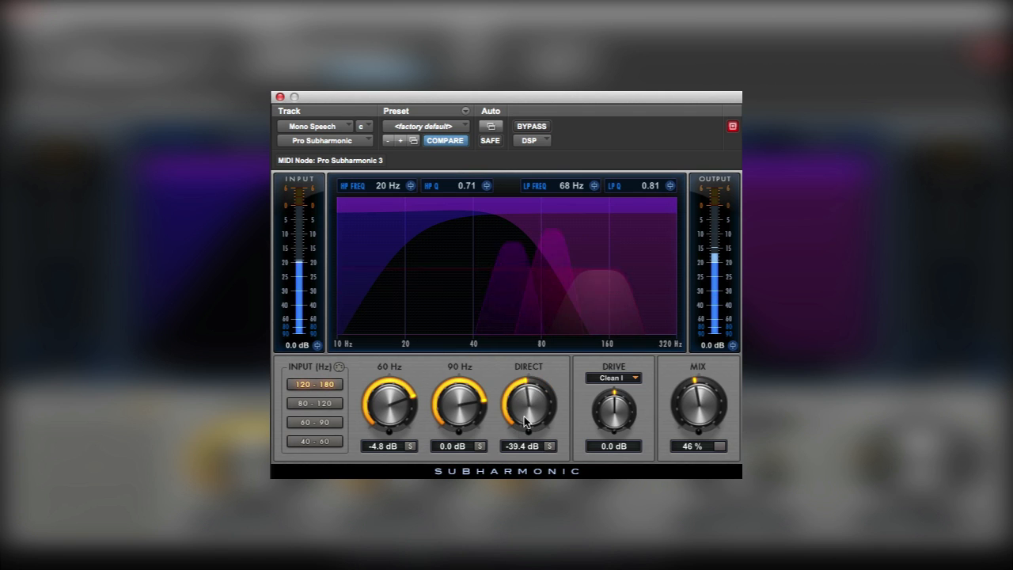
pyautogui.moveTo(603, 266); pyautogui.dragTo(606, 232)
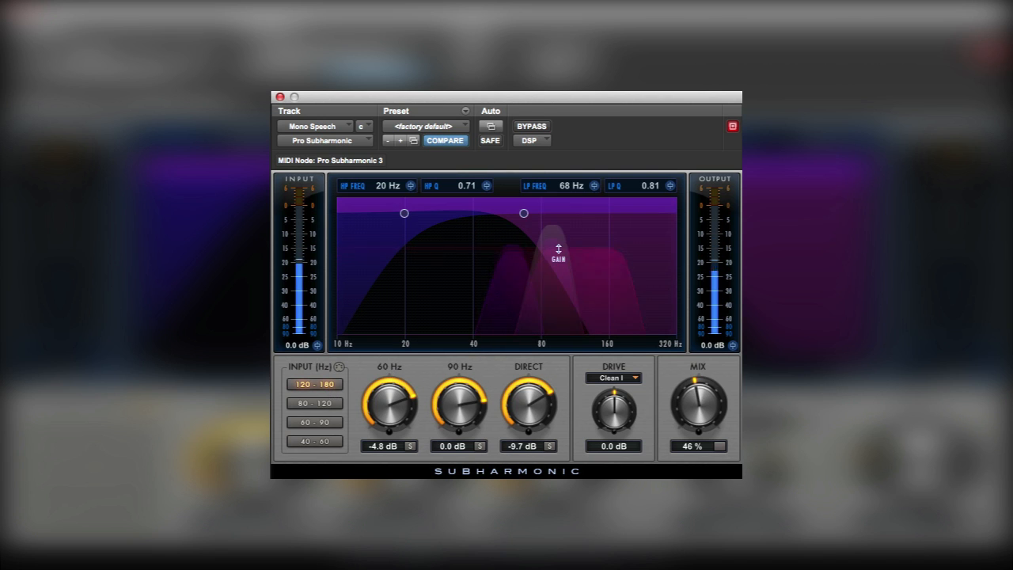
# - Rebalance the generator levels, with 90 Hz at -24.6 dB, Direct at -17.5 dB and 60 Hz at -9.6 dB
pyautogui.moveTo(555, 244); pyautogui.dragTo(540, 260)
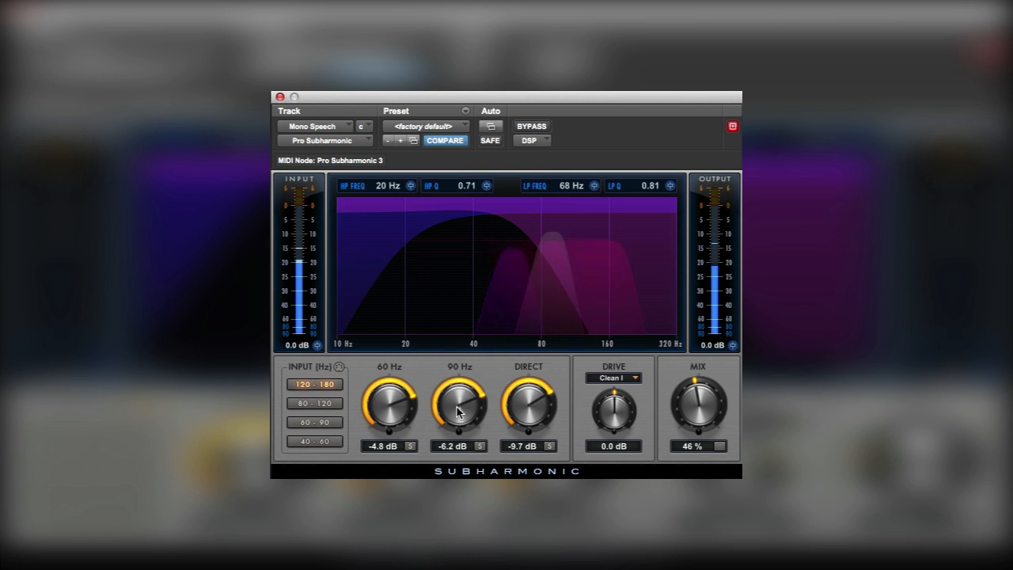
pyautogui.moveTo(456, 424); pyautogui.dragTo(456, 413)
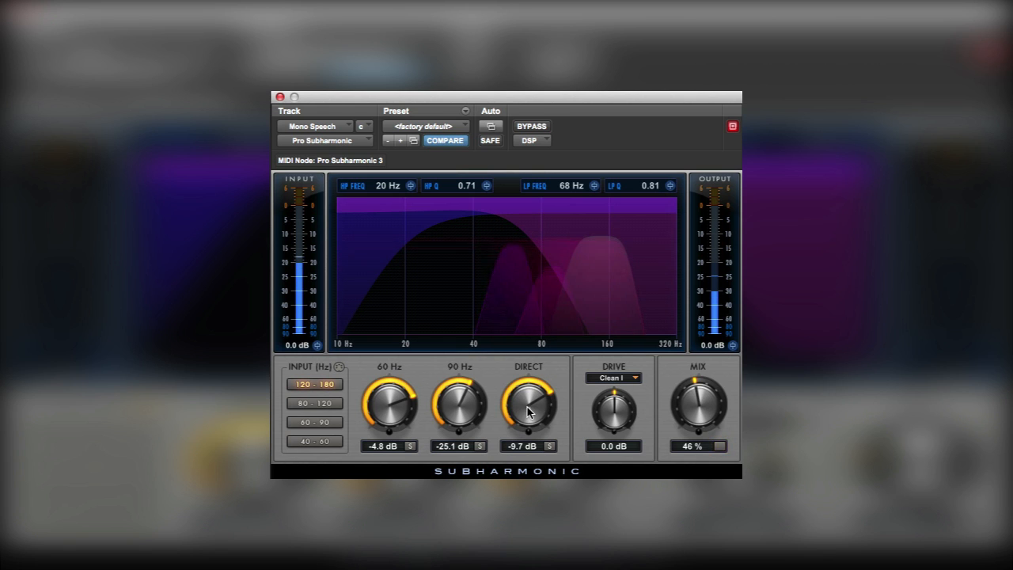
pyautogui.moveTo(528, 409); pyautogui.dragTo(524, 431)
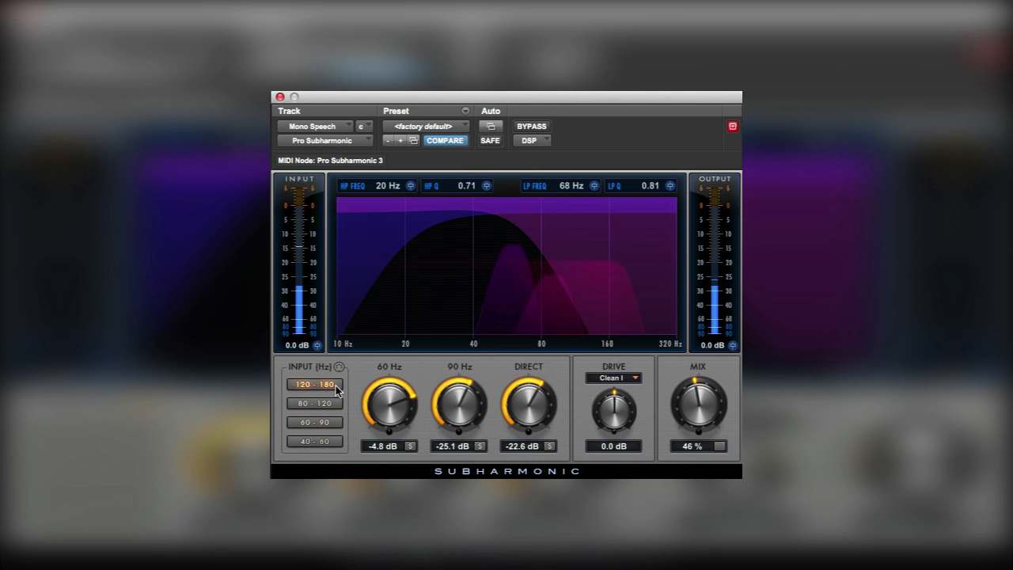
pyautogui.moveTo(528, 398); pyautogui.dragTo(507, 406)
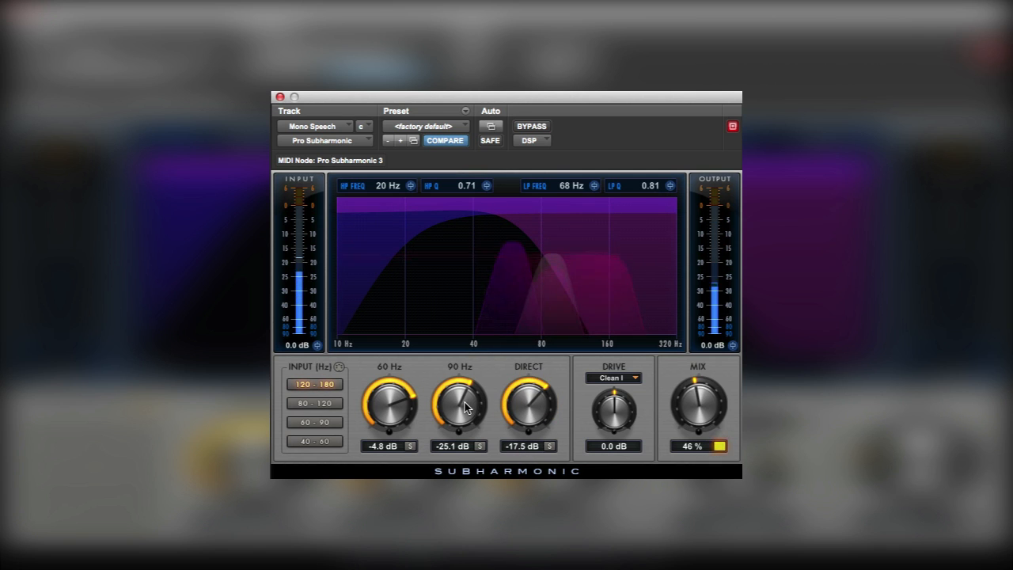
pyautogui.moveTo(469, 398); pyautogui.dragTo(434, 430)
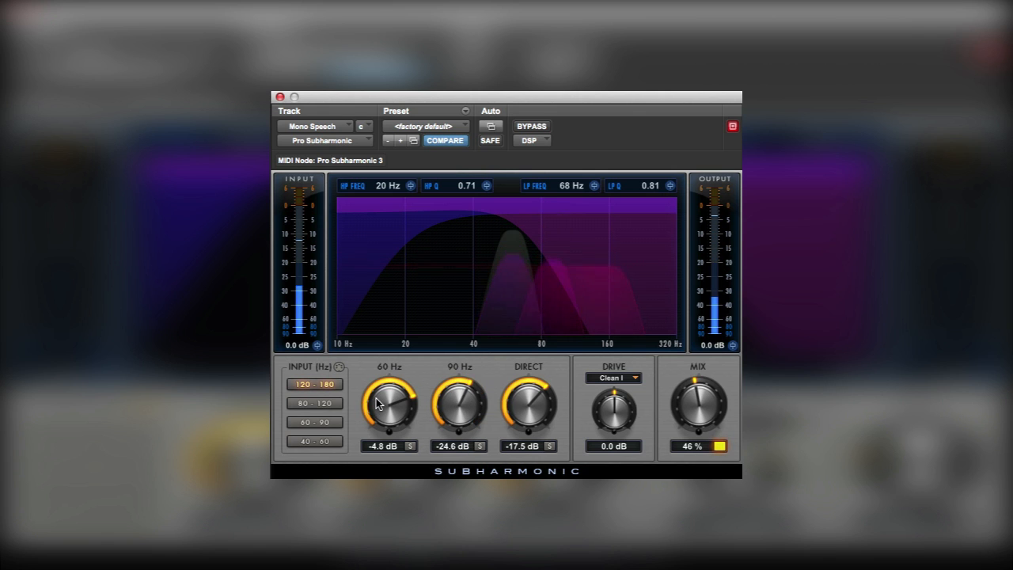
pyautogui.moveTo(382, 402)
pyautogui.mouseDown()
pyautogui.moveTo(382, 436)
pyautogui.moveTo(380, 398)
pyautogui.moveTo(384, 413)
pyautogui.mouseUp()
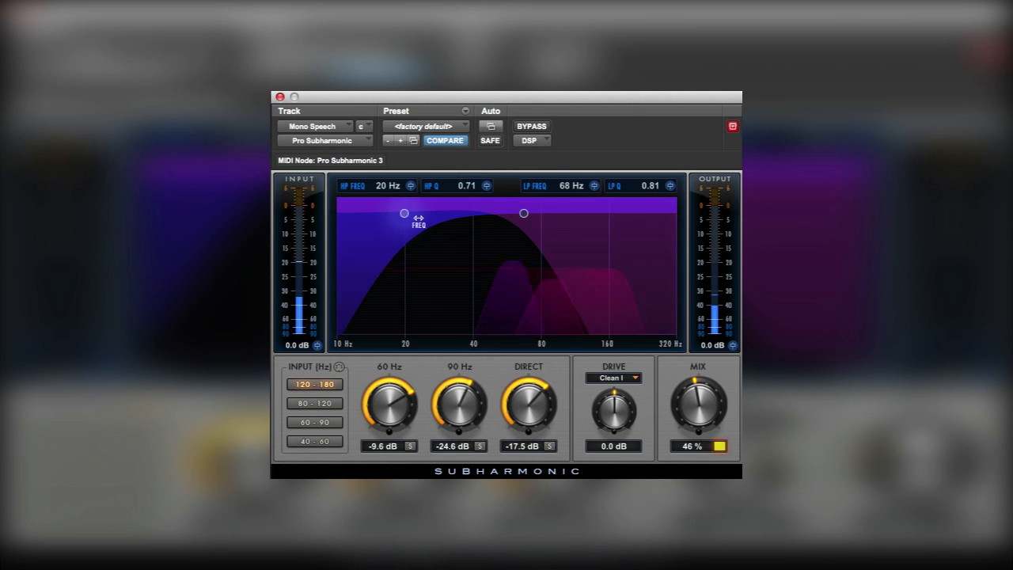
# - Set the high-pass filter to 39 Hz with Q 0.83 and the low-pass filter to 155 Hz with Q 0.94
pyautogui.moveTo(406, 221); pyautogui.dragTo(403, 221)
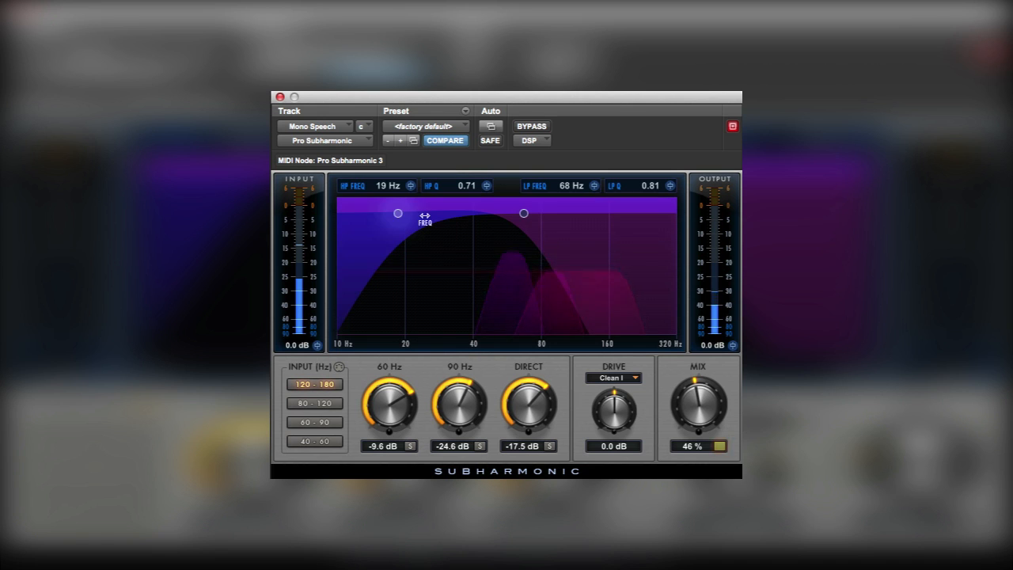
pyautogui.moveTo(400, 215); pyautogui.dragTo(472, 236)
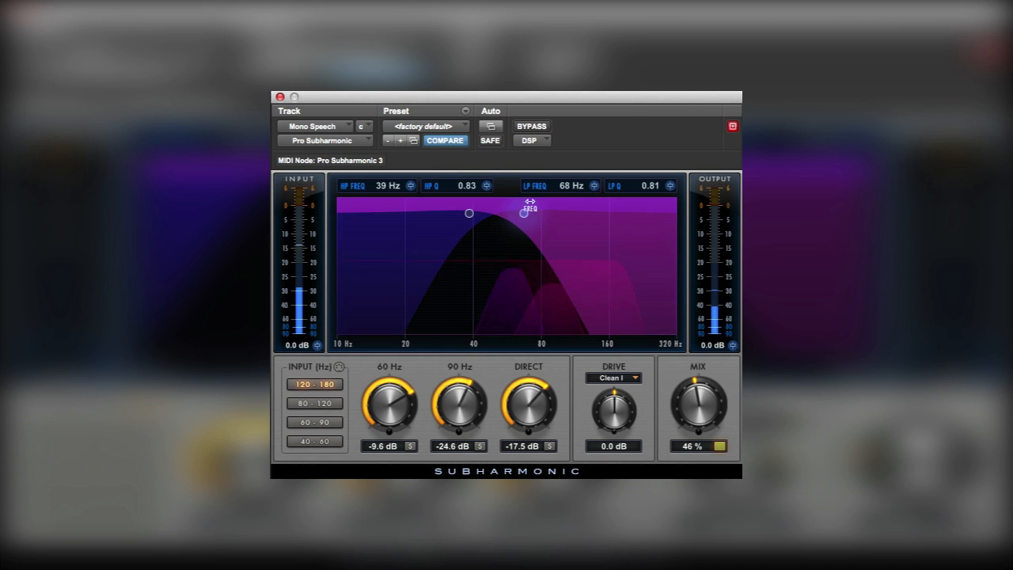
pyautogui.moveTo(523, 214); pyautogui.dragTo(605, 227)
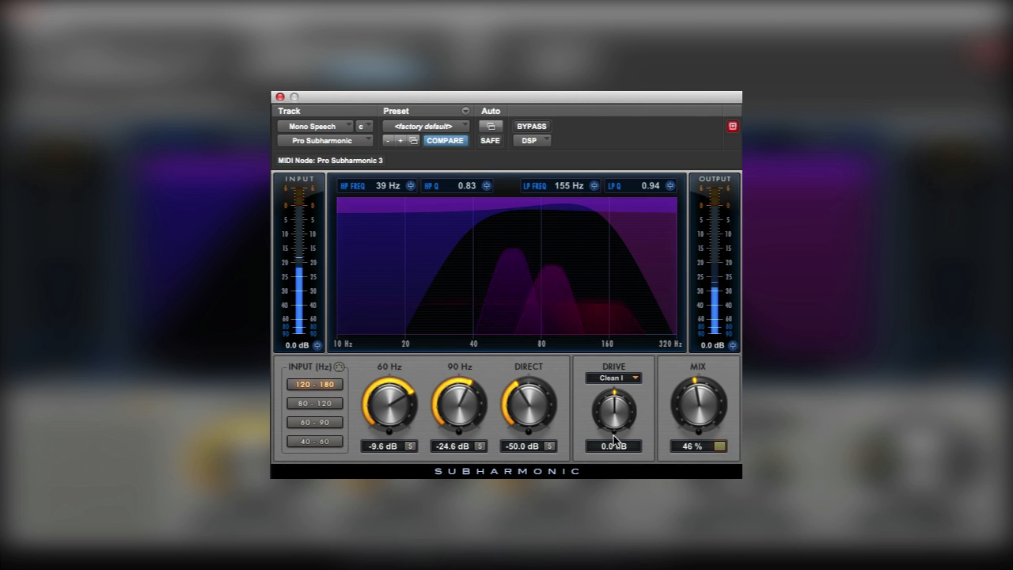
# - Raise the Drive to +5.0 dB and choose the Clean II drive type
pyautogui.moveTo(616, 407); pyautogui.dragTo(638, 395)
pyautogui.click(638, 381)
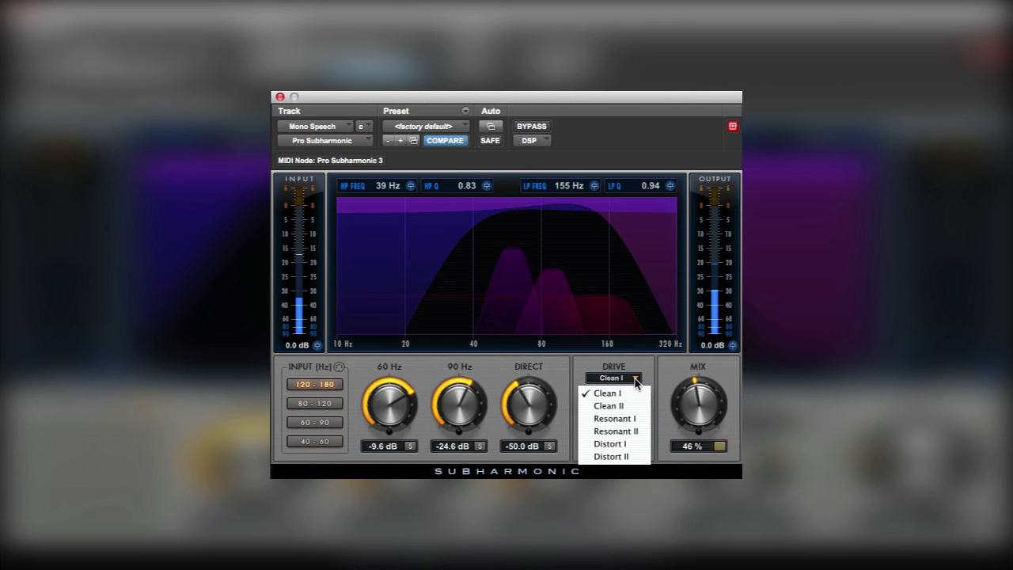
pyautogui.click(601, 406)
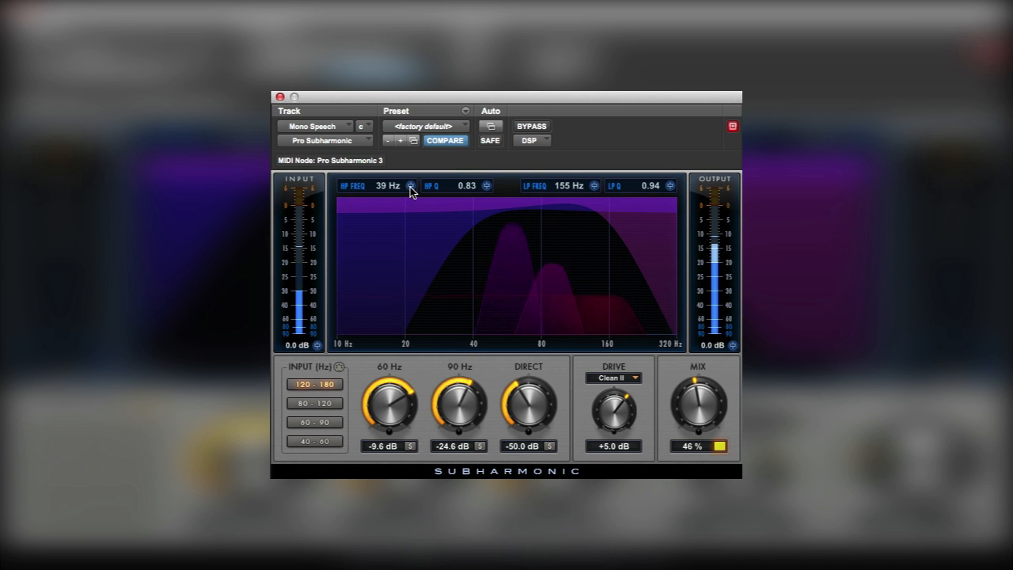
# - Fine-tune the high-pass filter to 31 Hz with Q 0.82 and lower the low-pass filter's cutoff frequency
pyautogui.moveTo(410, 186); pyautogui.dragTo(409, 188)
pyautogui.moveTo(485, 188); pyautogui.dragTo(486, 191)
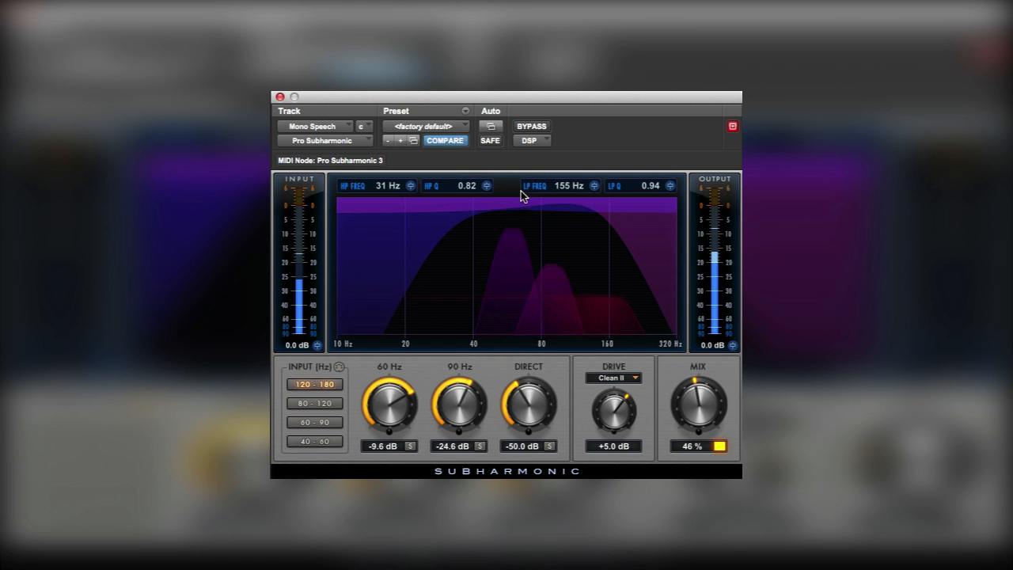
pyautogui.moveTo(609, 225)
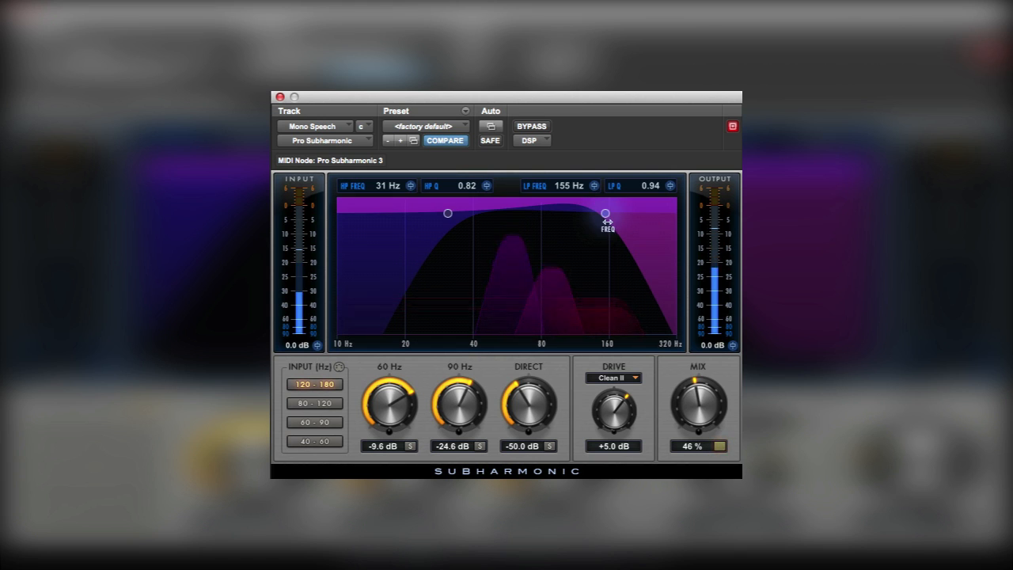
pyautogui.moveTo(607, 223); pyautogui.dragTo(584, 216)
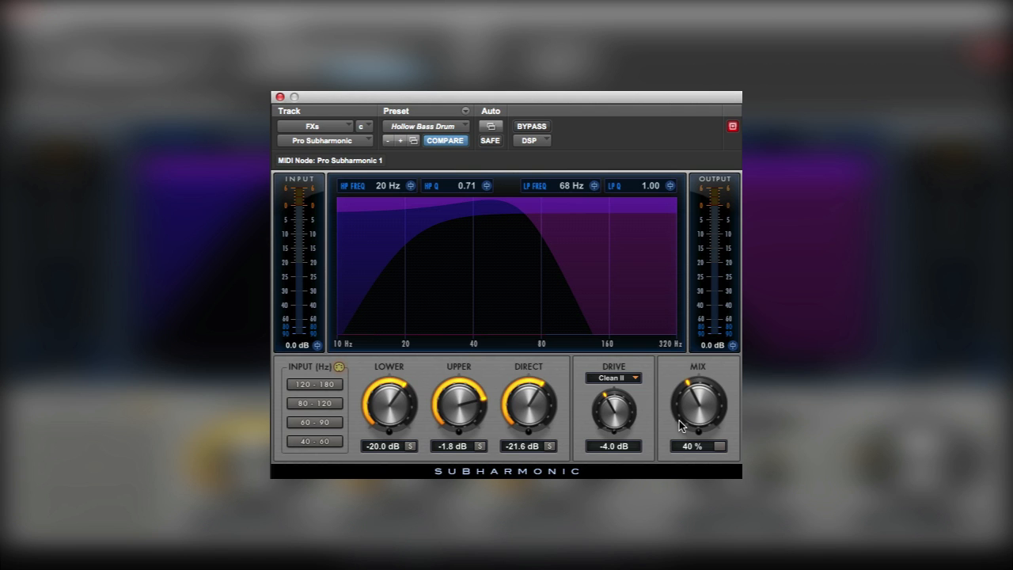
# - Compare the FXs track with the Hollow Bass Drum effect bypassed and engaged
pyautogui.click(536, 127)
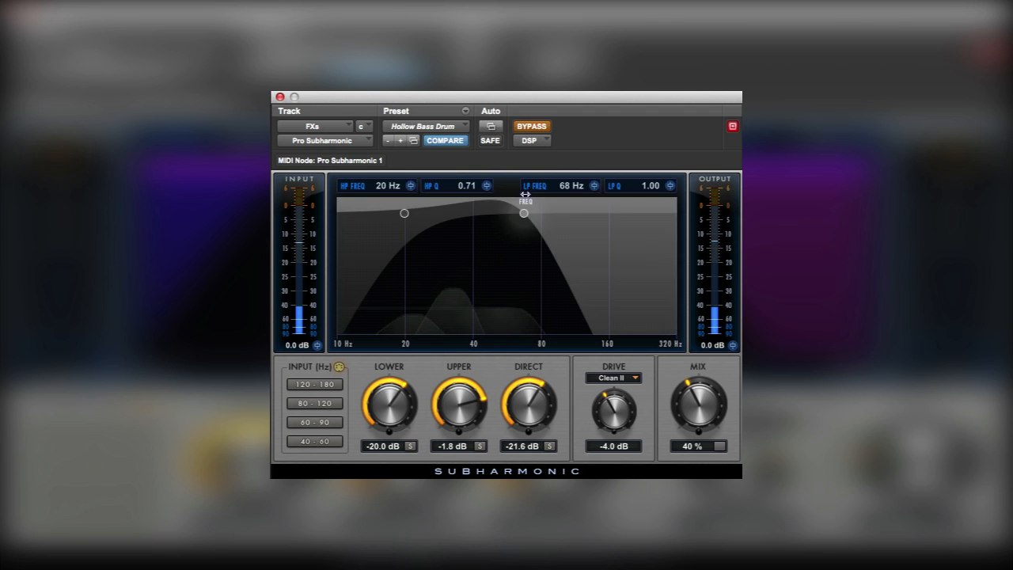
pyautogui.click(528, 127)
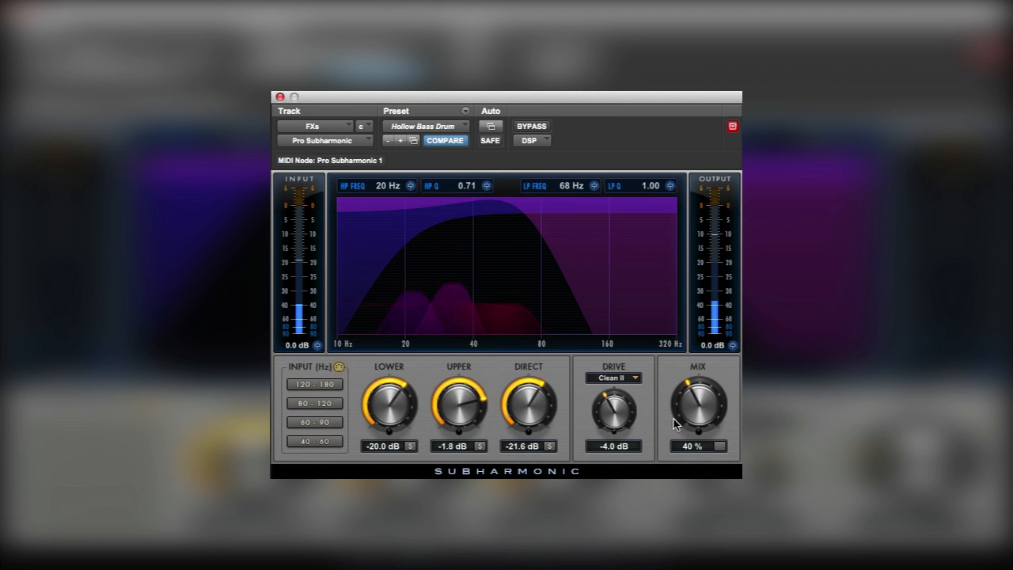
# - While listening wet, select the 120-180 Hz input band and raise 90 Hz to +9.6 dB, 60 Hz to +3.7 dB and Drive to +9.8 dB
pyautogui.click(718, 446)
pyautogui.click(315, 384)
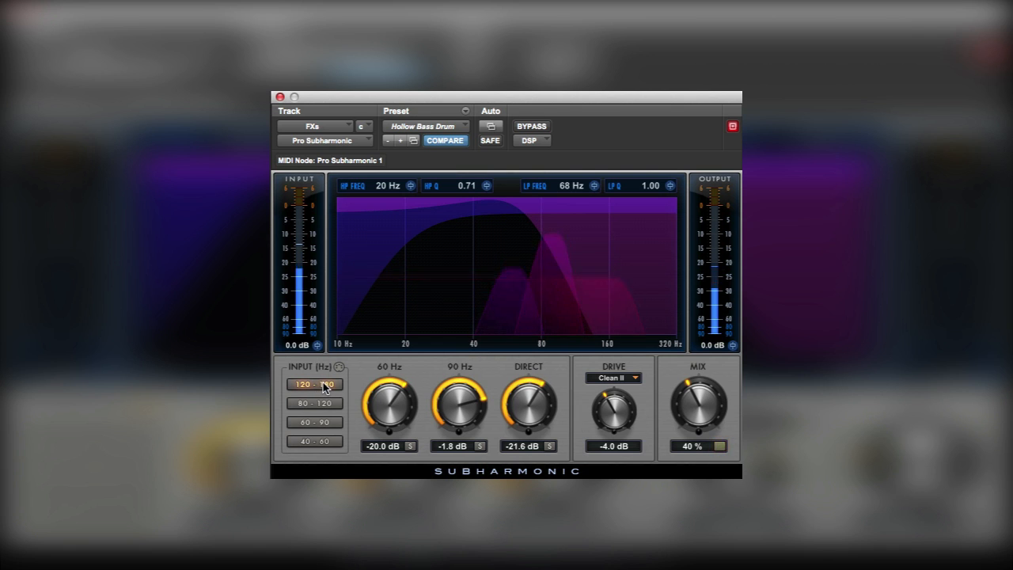
pyautogui.moveTo(458, 400); pyautogui.dragTo(458, 378)
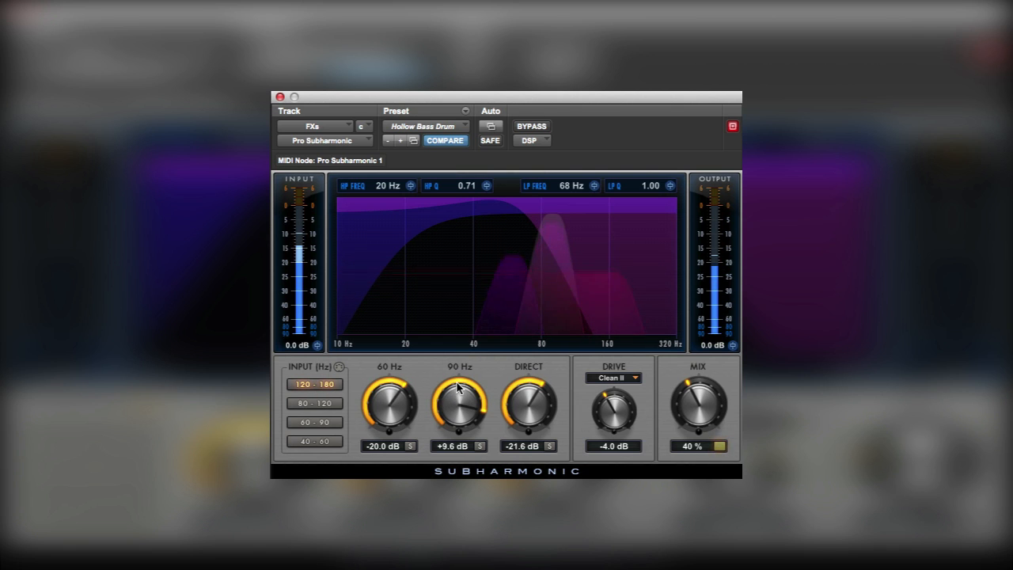
pyautogui.moveTo(388, 406); pyautogui.dragTo(390, 382)
pyautogui.moveTo(625, 430); pyautogui.dragTo(622, 324)
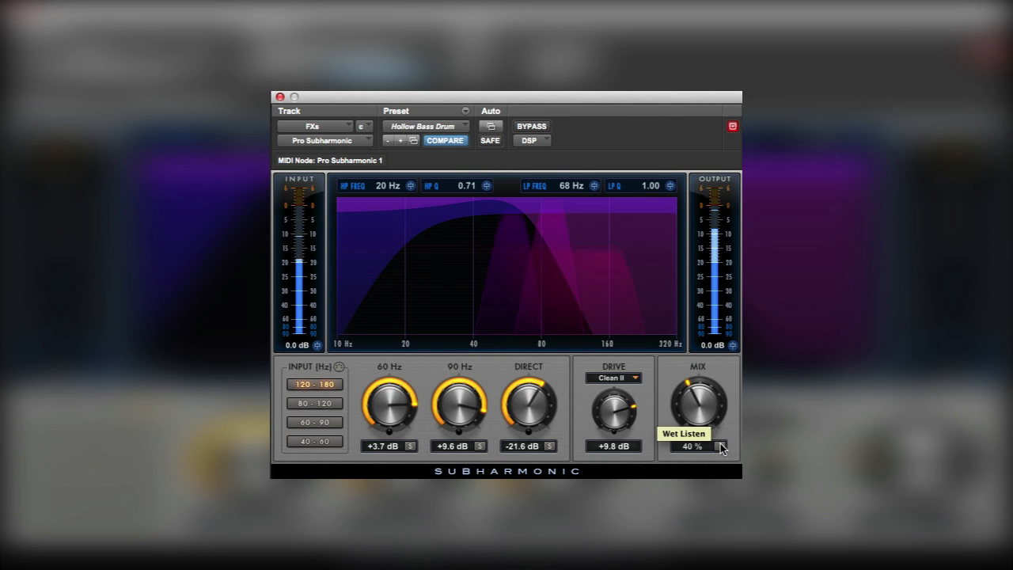
# - Compare the boosted effect with the bypassed signal and lower the 90 Hz level to -10.5 dB
pyautogui.click(531, 126)
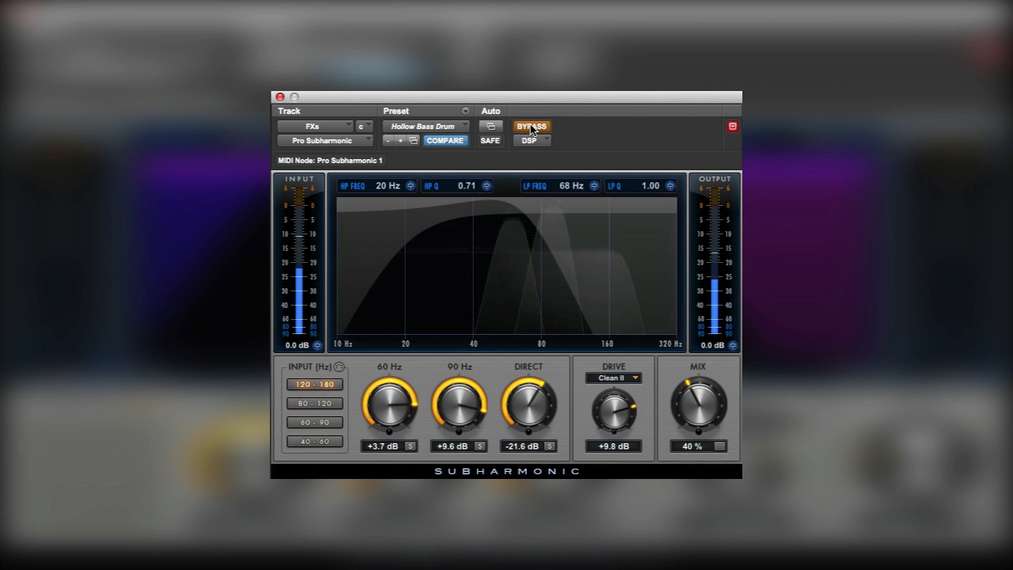
pyautogui.click(531, 128)
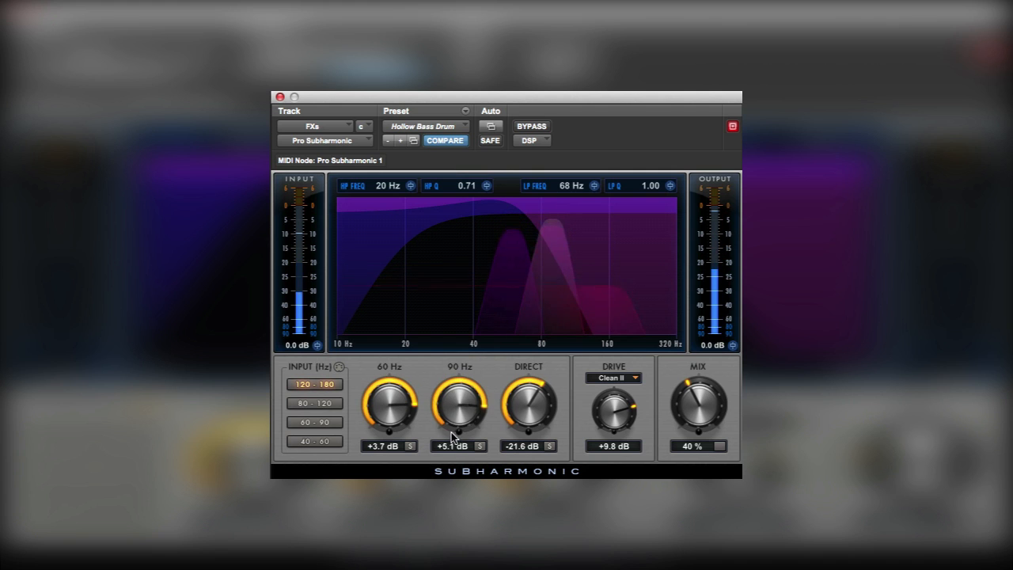
pyautogui.moveTo(449, 456); pyautogui.dragTo(448, 466)
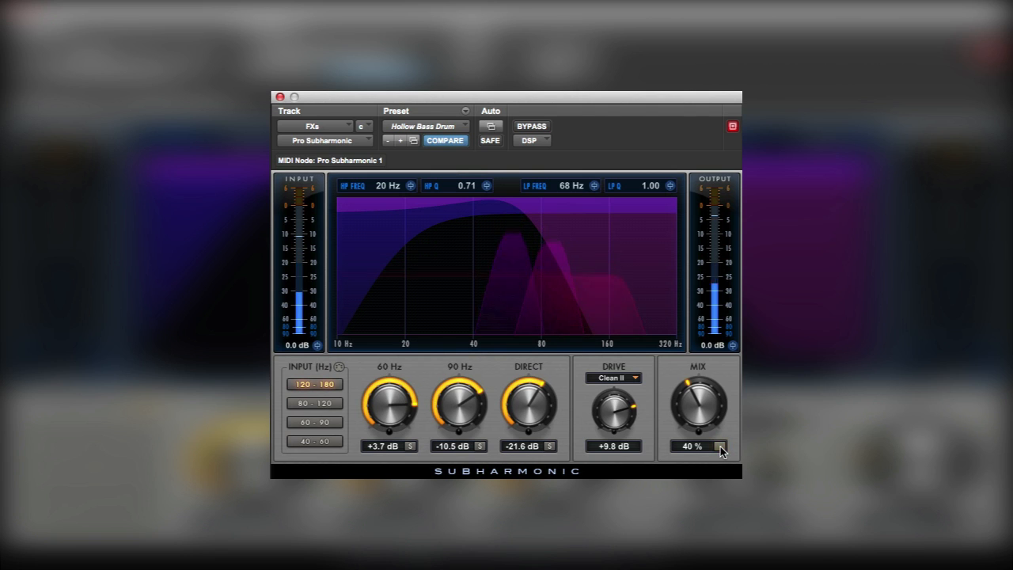
# - Solo the Direct band, set its level to -11.4 dB and release the solo
pyautogui.click(549, 447)
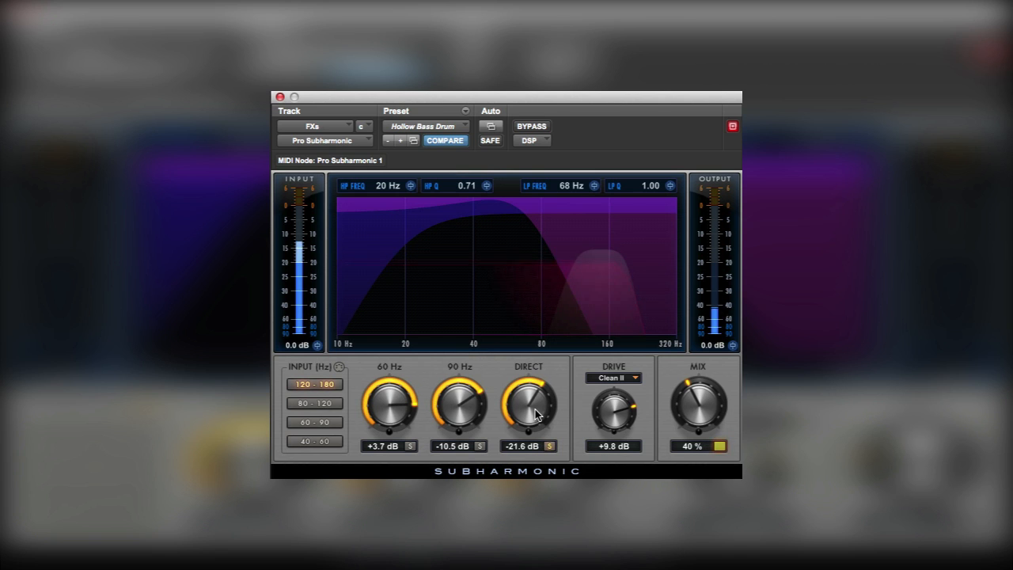
pyautogui.moveTo(535, 410)
pyautogui.mouseDown()
pyautogui.moveTo(538, 397)
pyautogui.moveTo(537, 405)
pyautogui.mouseUp()
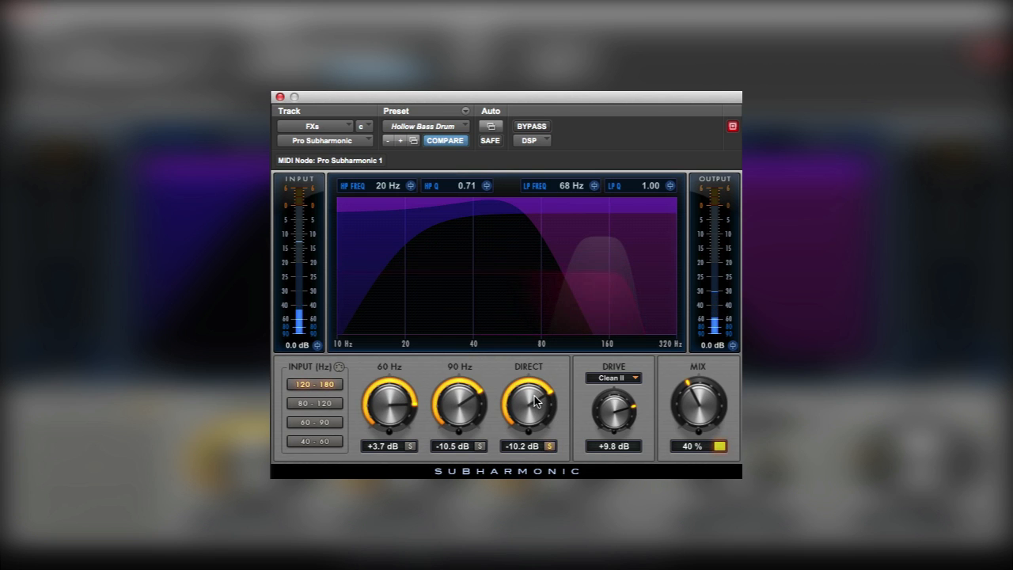
pyautogui.click(550, 446)
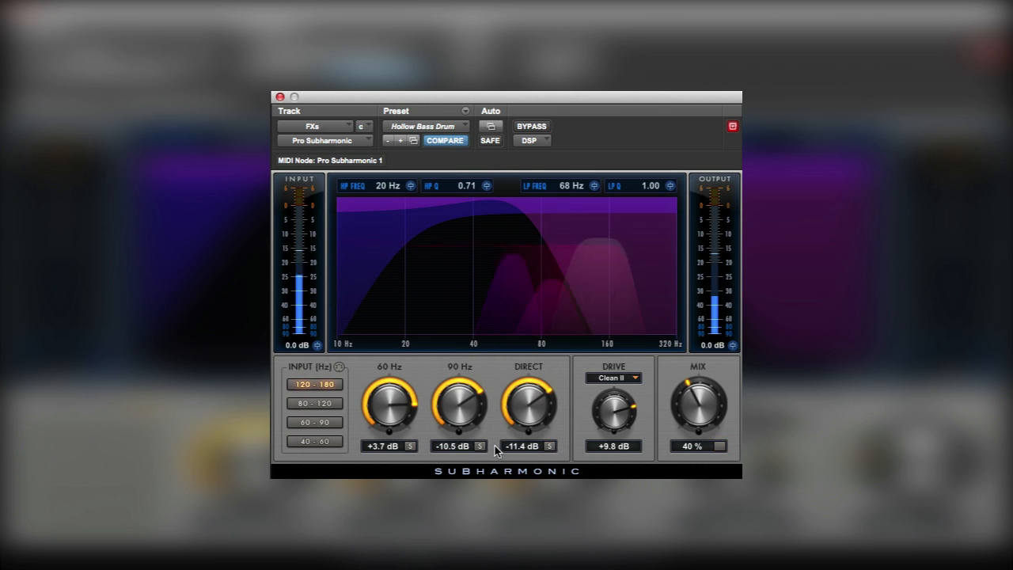
# - Audition the subharmonic bands, open the low-pass filter to 116 Hz and lower the 60 Hz level to -14.3 dB
pyautogui.click(483, 446)
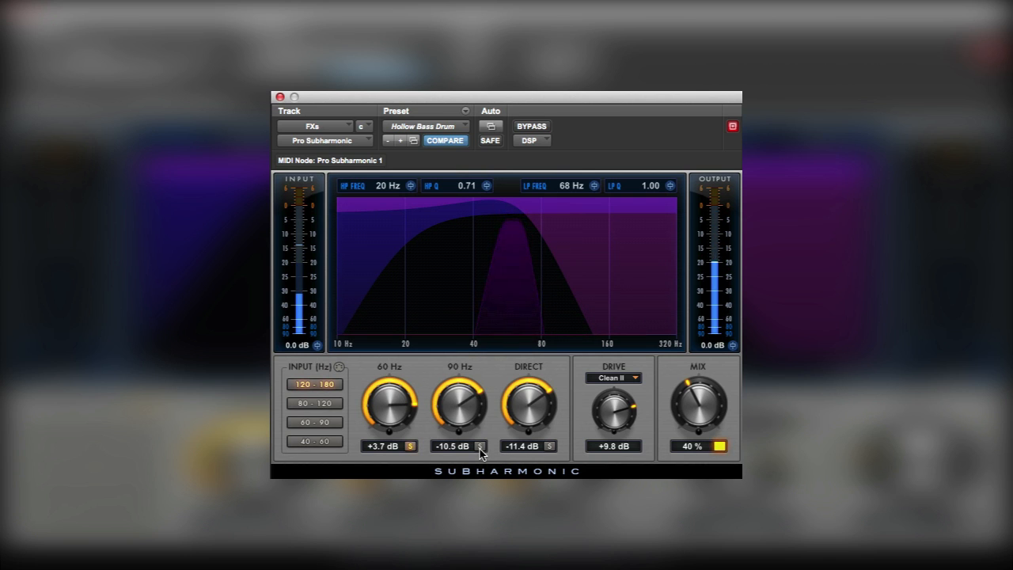
pyautogui.moveTo(525, 214); pyautogui.dragTo(576, 213)
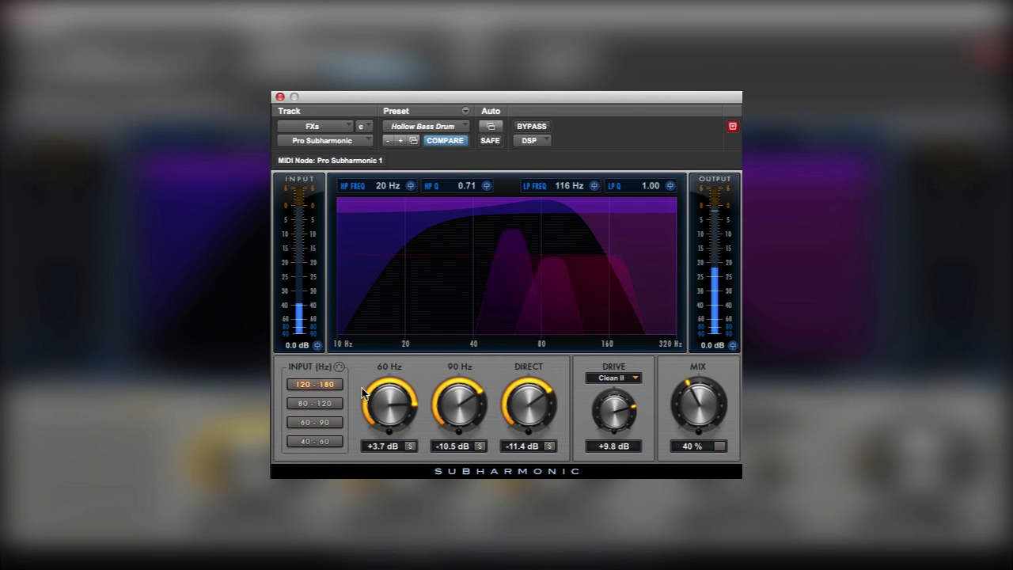
pyautogui.moveTo(363, 393); pyautogui.dragTo(400, 393)
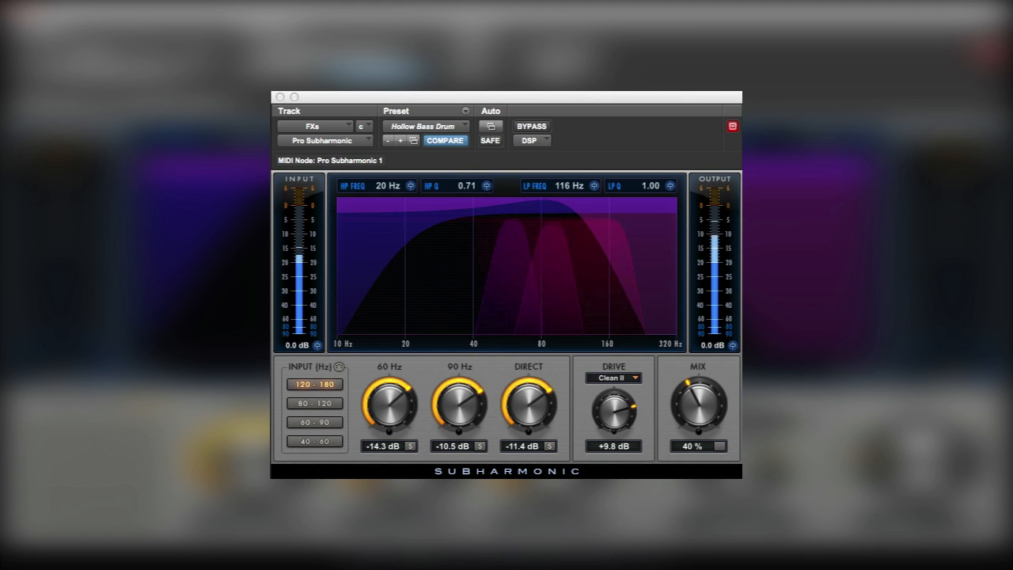
# - Compare the refined effect with the bypassed signal and reduce the Mix to 36%
pyautogui.click(533, 128)
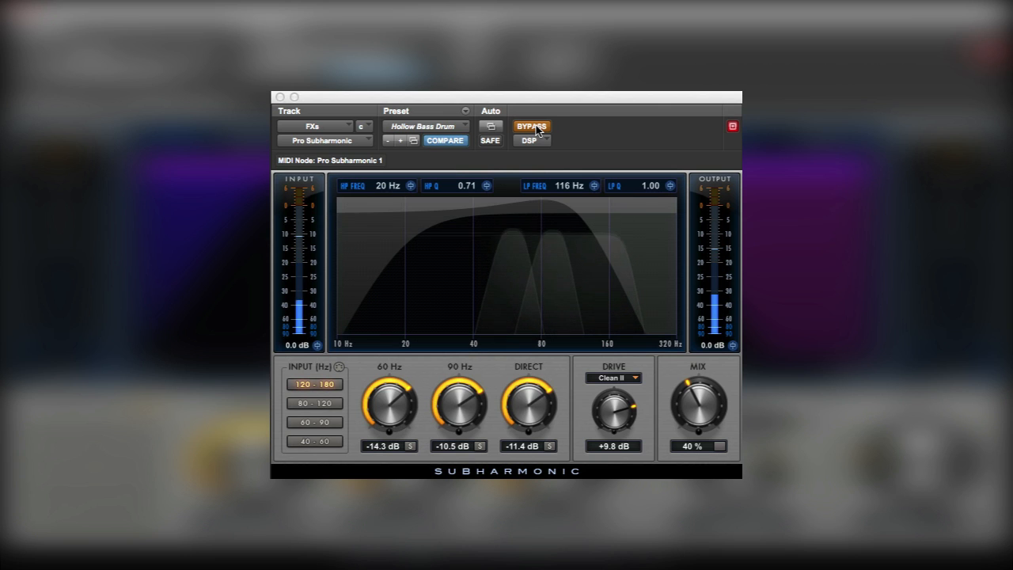
pyautogui.click(536, 129)
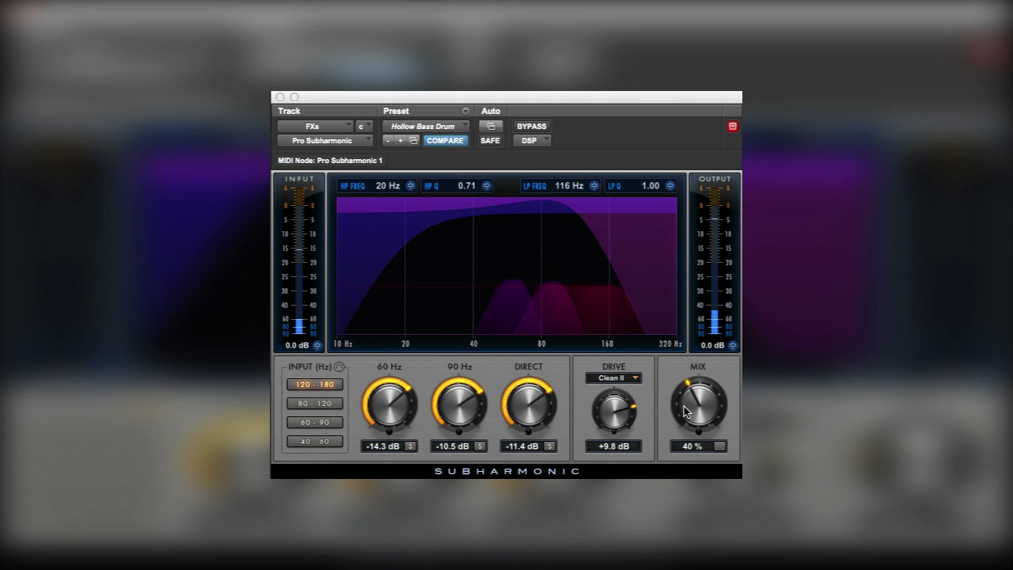
pyautogui.moveTo(684, 406); pyautogui.dragTo(684, 438)
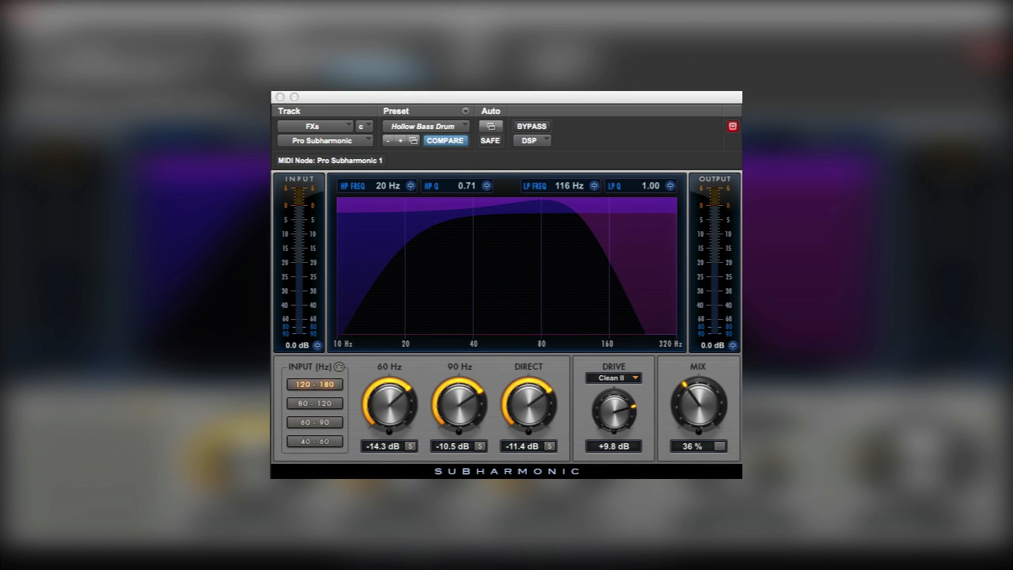
# - Select the 60–90 Hz input range for the FX track and set Drive to +3.0 dB with Mix at 27%
pyautogui.click(320, 424)
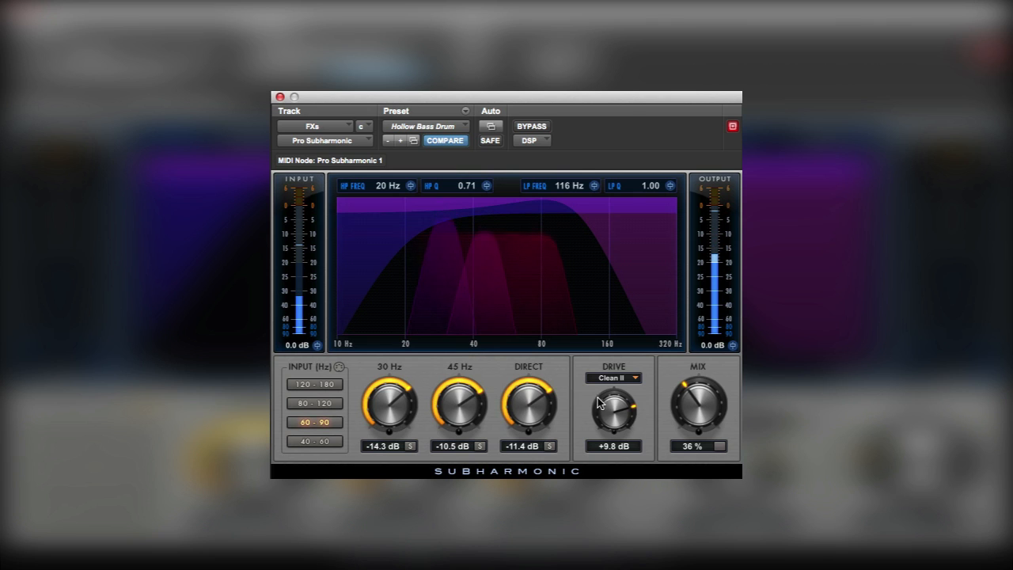
pyautogui.moveTo(702, 413); pyautogui.dragTo(699, 421)
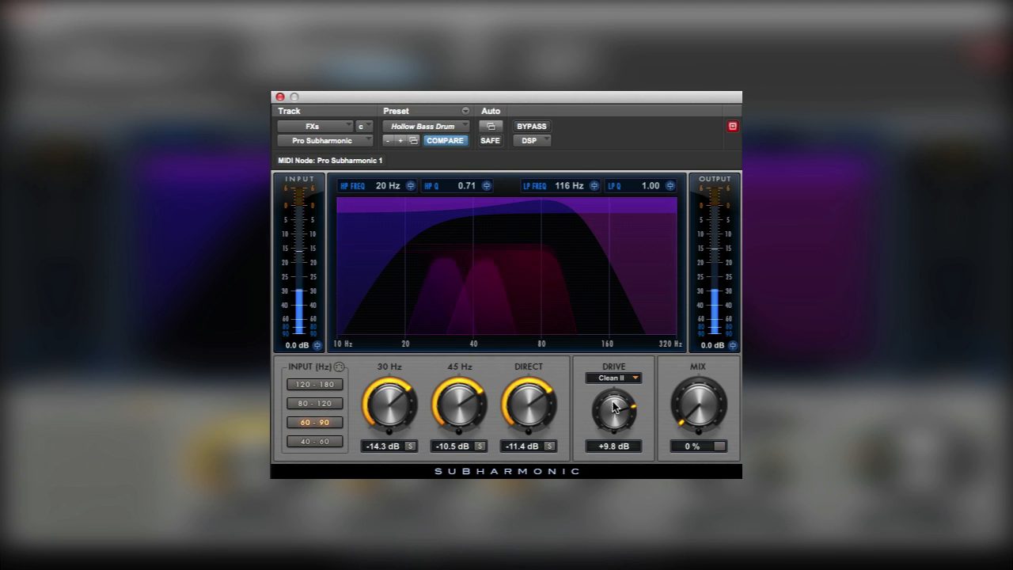
pyautogui.moveTo(614, 407); pyautogui.dragTo(600, 447)
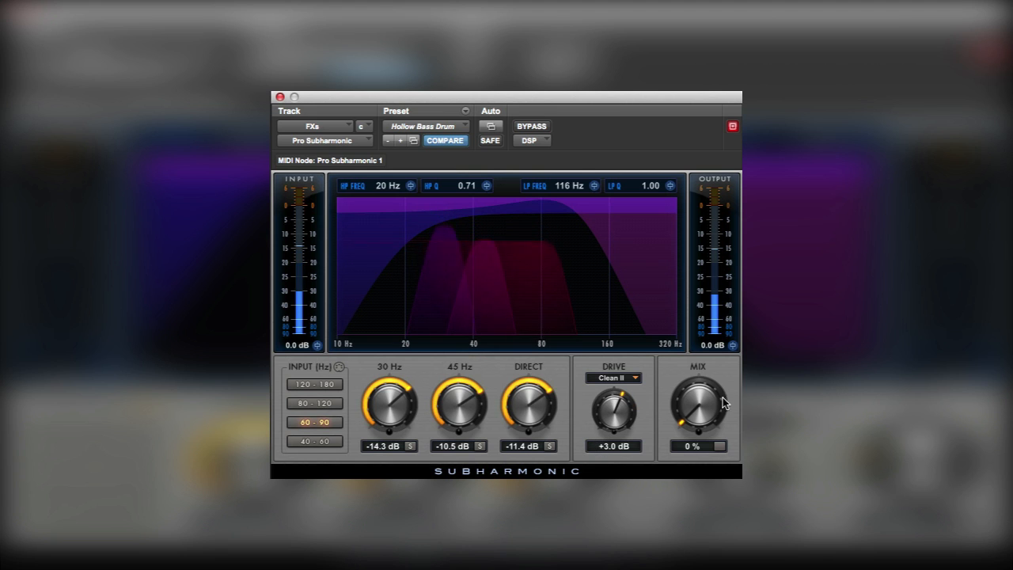
pyautogui.moveTo(681, 416); pyautogui.dragTo(691, 344)
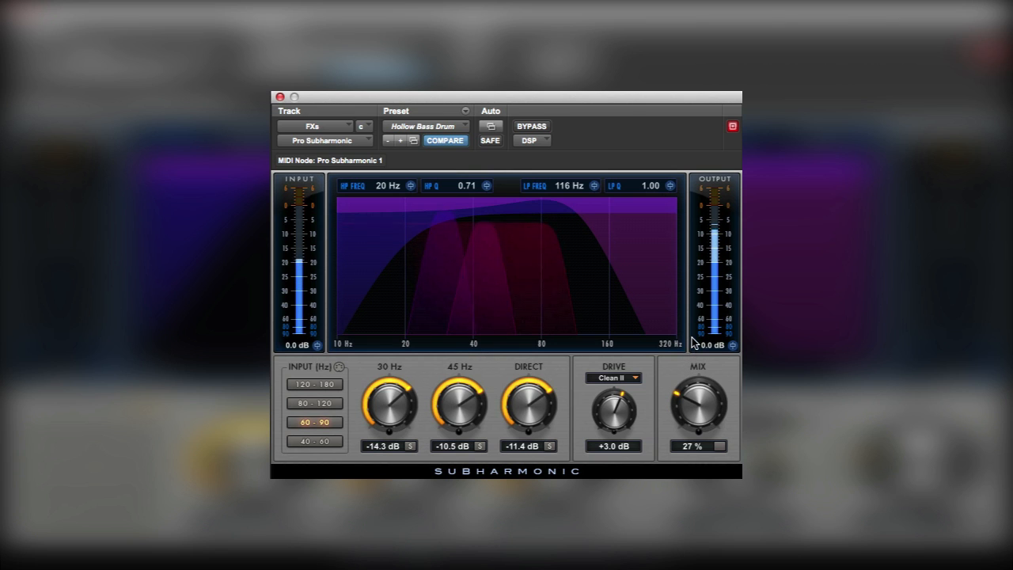
# - Lower the Direct level to -28.8 dB and raise Drive to +3.5 dB
pyautogui.moveTo(523, 383); pyautogui.dragTo(517, 431)
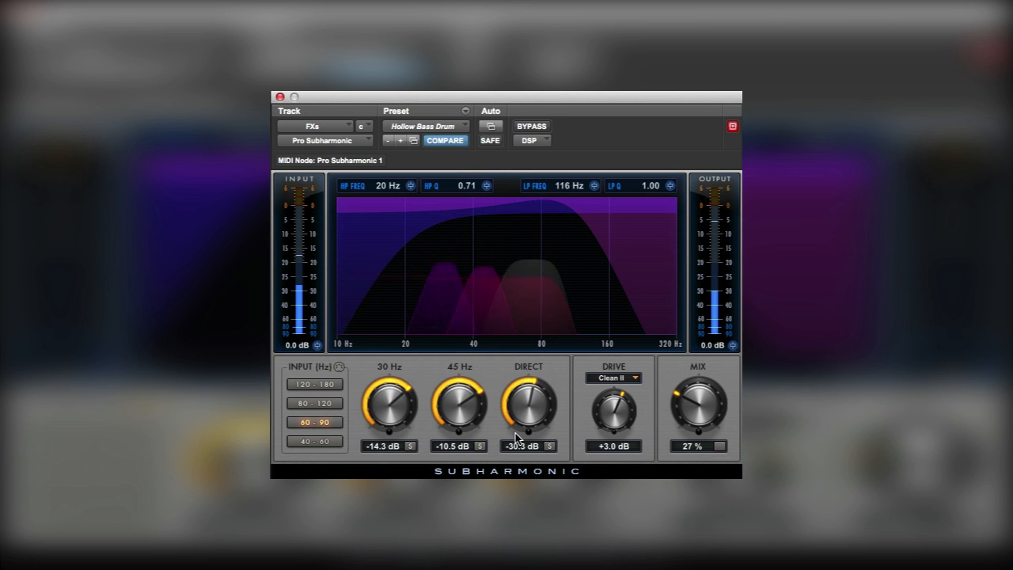
pyautogui.click(720, 446)
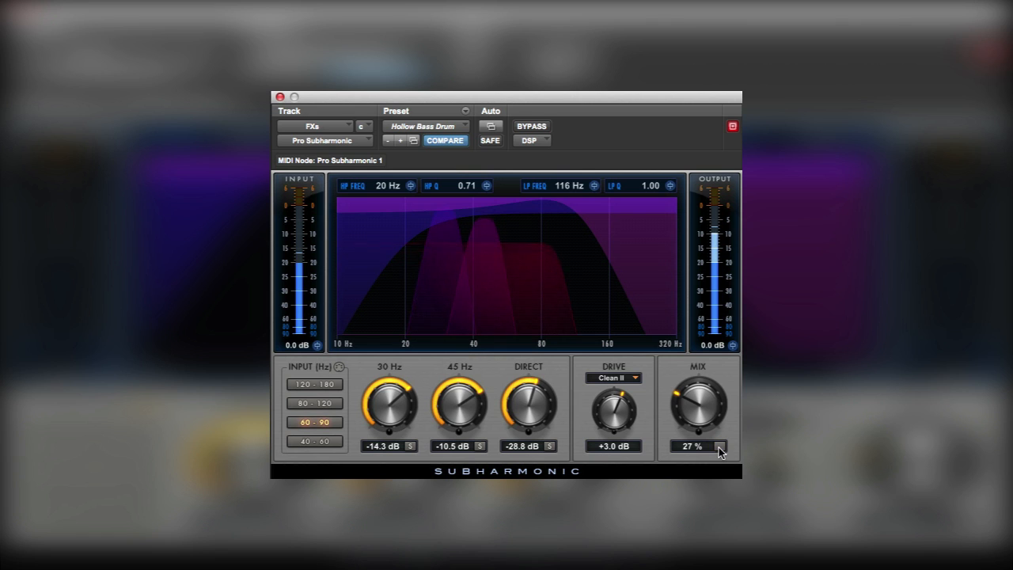
pyautogui.moveTo(617, 420); pyautogui.dragTo(618, 414)
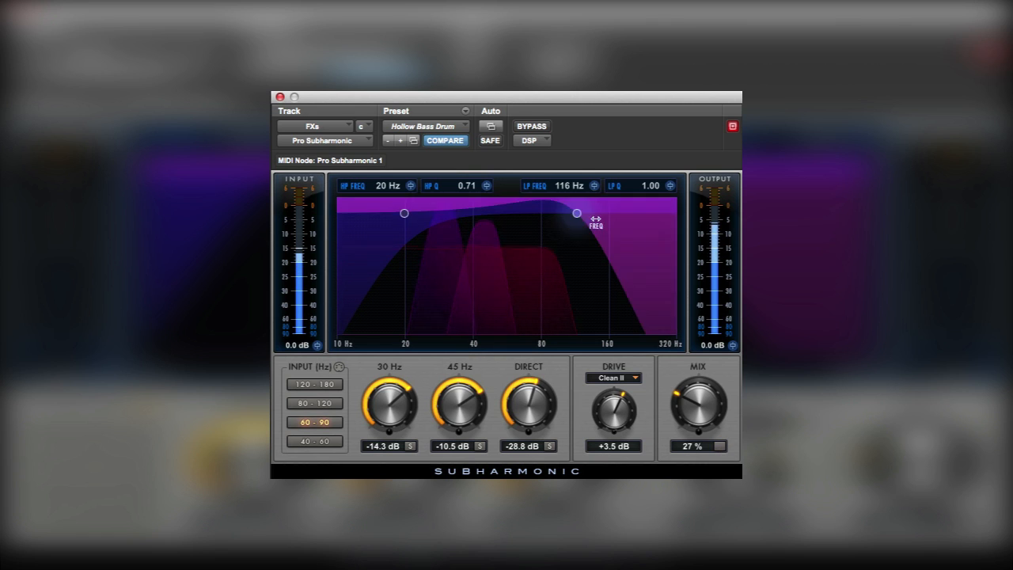
# - Compare the 60–90 Hz setting with the bypassed signal and raise the Direct level to -24.9 dB
pyautogui.click(537, 129)
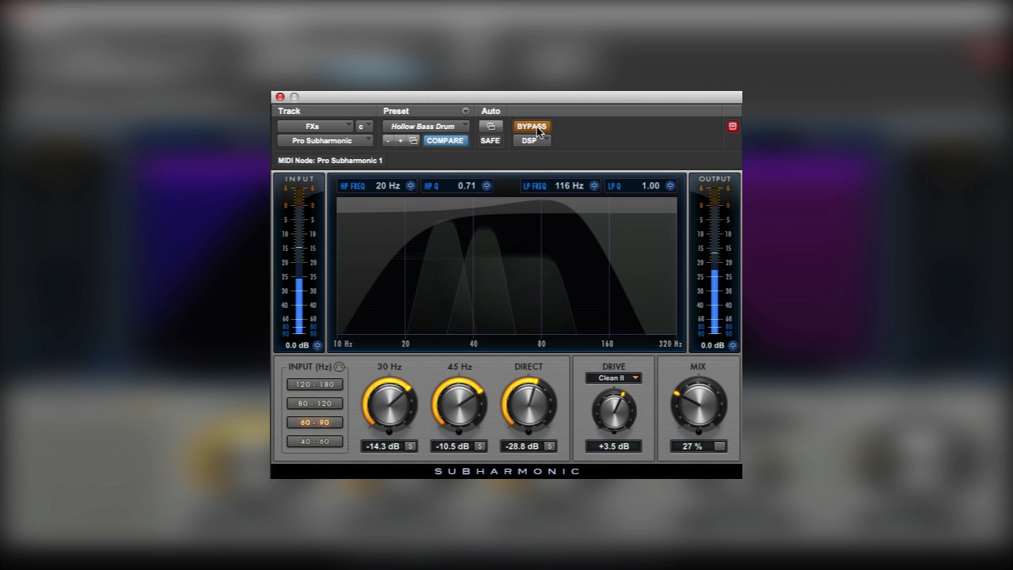
pyautogui.click(539, 130)
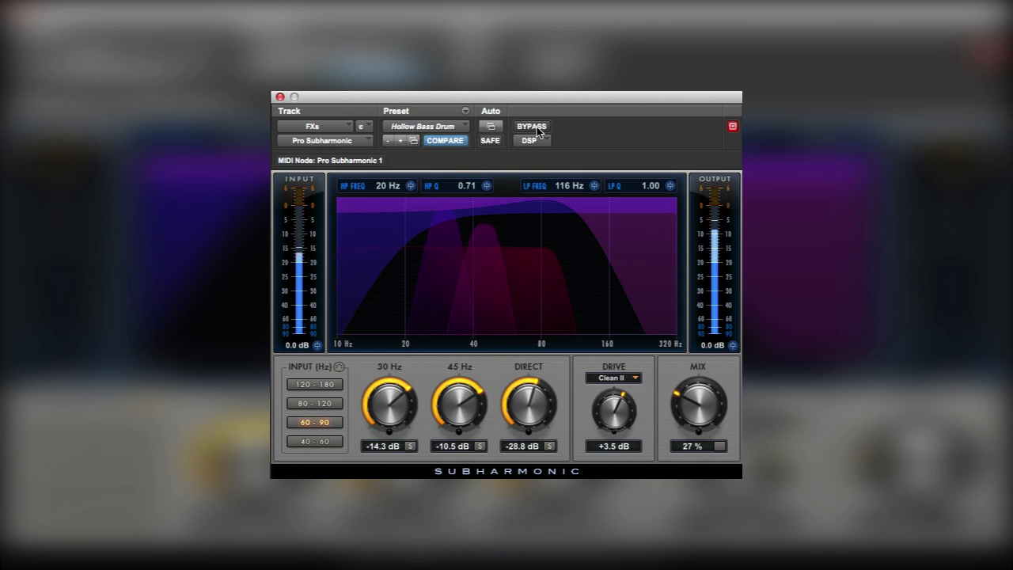
pyautogui.moveTo(529, 402); pyautogui.dragTo(528, 396)
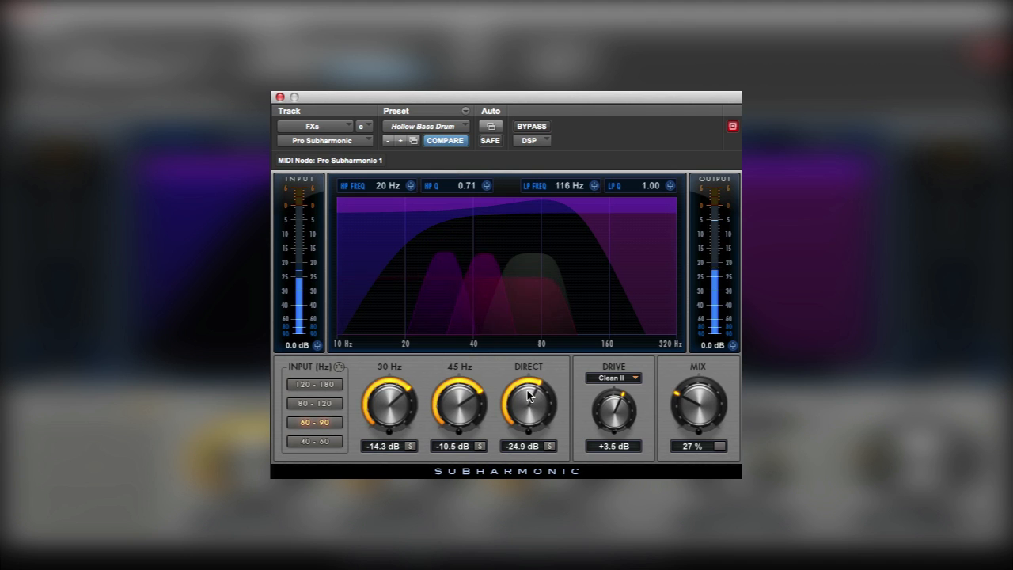
# - Set the 45 Hz level to -14.7 dB and increase Drive to +8.3 dB
pyautogui.moveTo(458, 400); pyautogui.dragTo(454, 392)
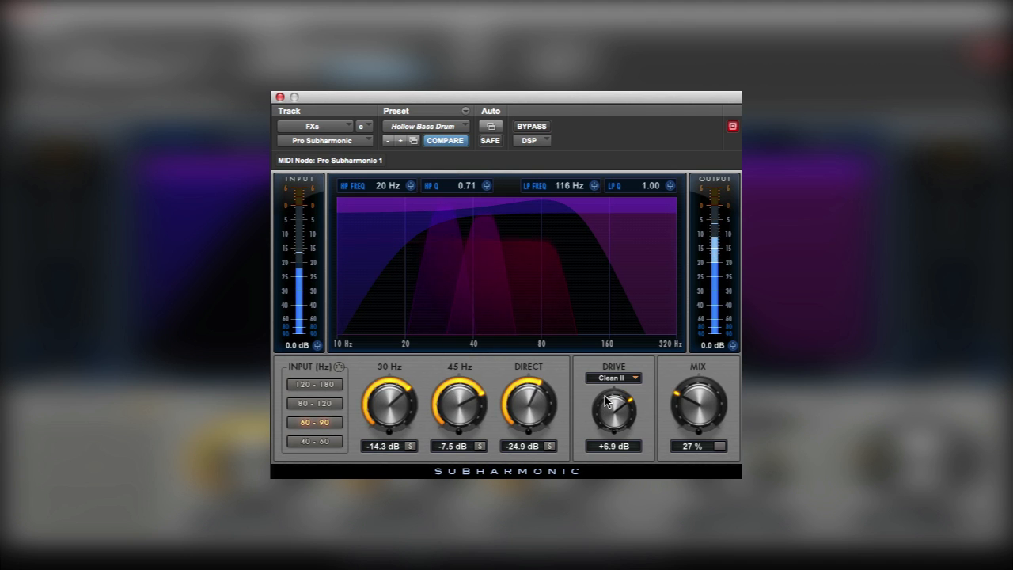
pyautogui.moveTo(460, 400); pyautogui.dragTo(464, 412)
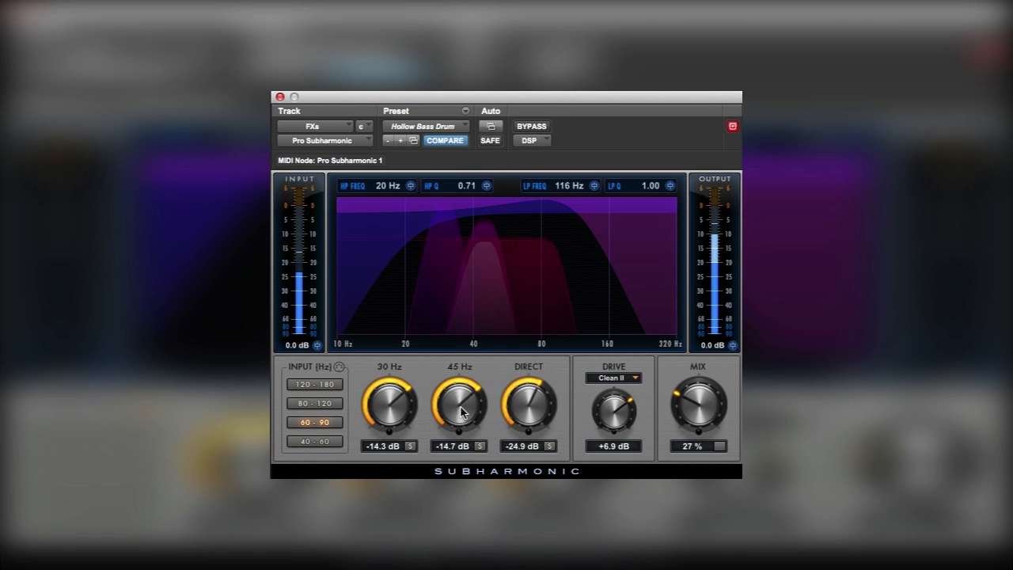
pyautogui.moveTo(598, 423); pyautogui.dragTo(619, 410)
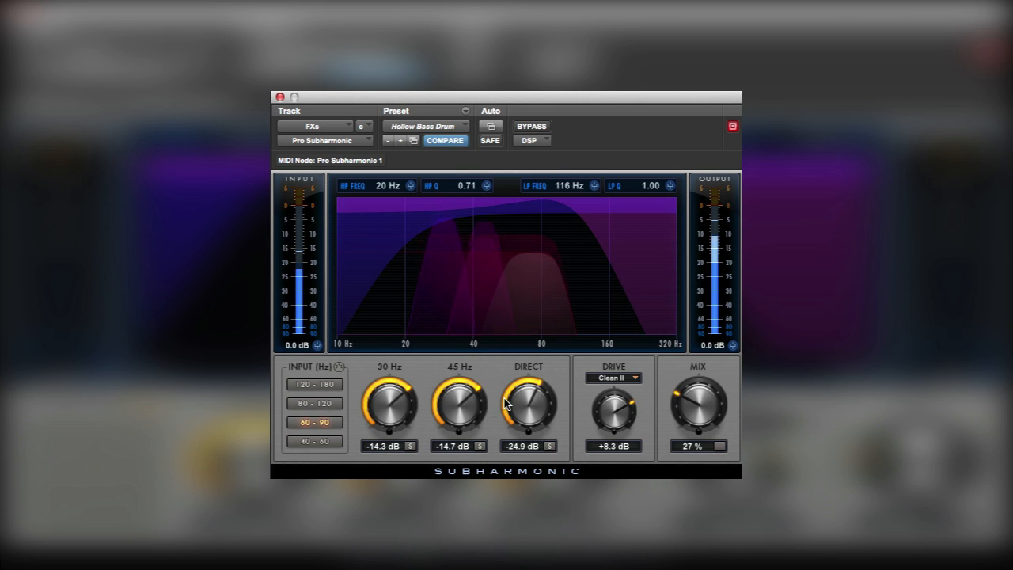
# - Audition the soloed mix with the low-pass filter opened to 239 Hz at Q 0.81 and the Direct level at -2.1 dB
pyautogui.moveTo(567, 254)
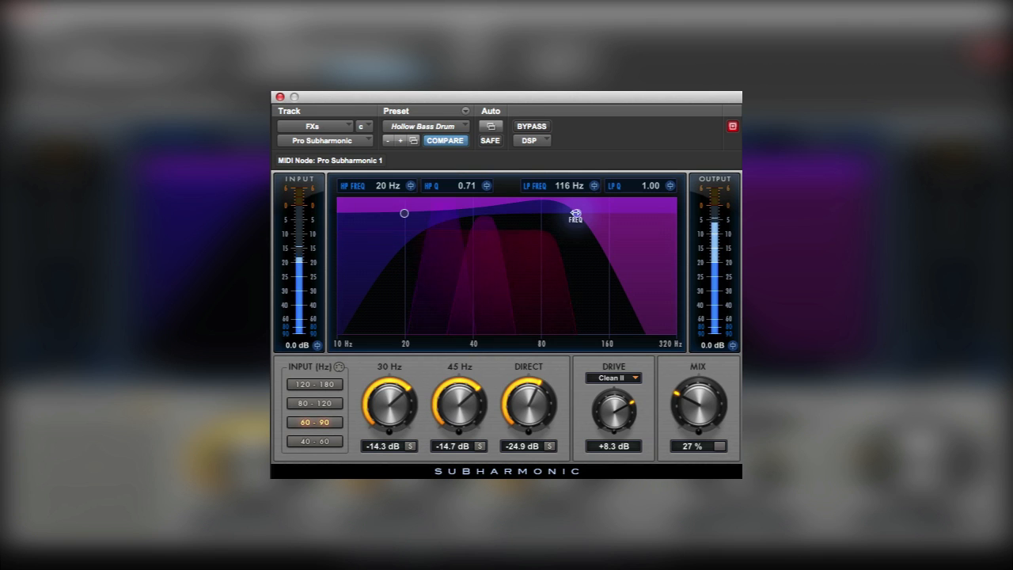
pyautogui.moveTo(594, 235); pyautogui.dragTo(540, 216)
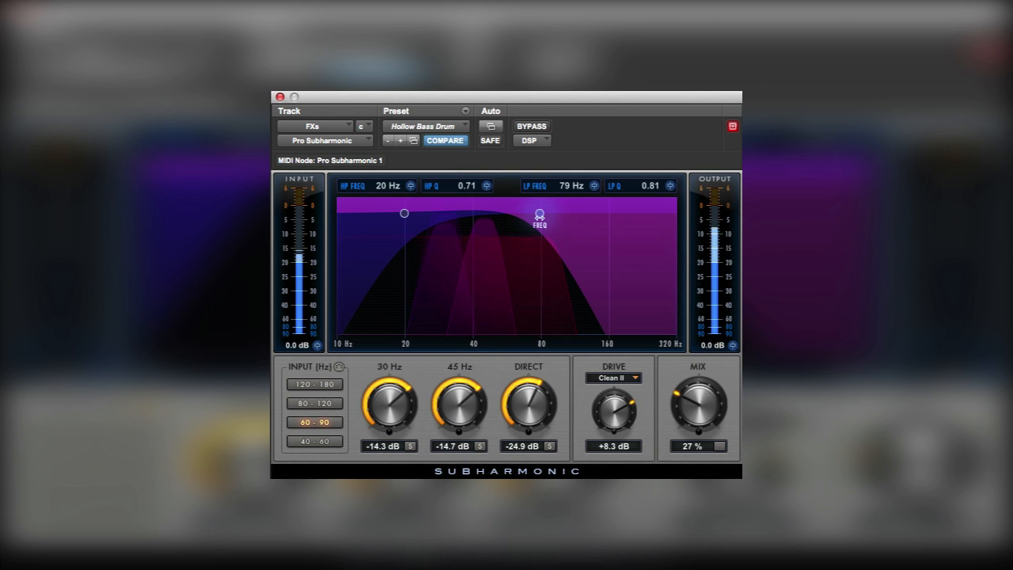
pyautogui.click(721, 446)
pyautogui.moveTo(541, 213); pyautogui.dragTo(649, 214)
pyautogui.moveTo(538, 435); pyautogui.dragTo(538, 369)
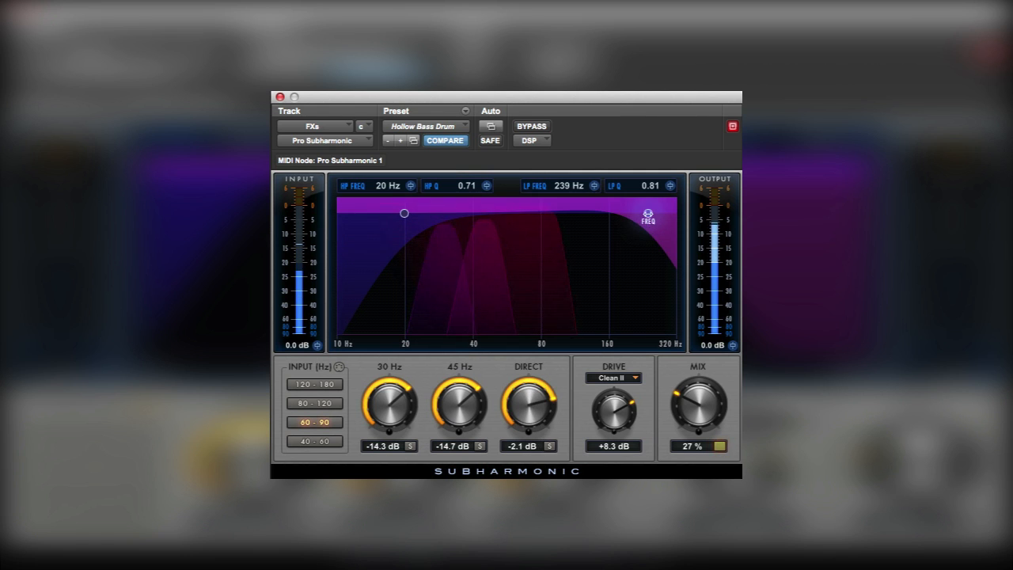
# - Set the low-pass filter to 95 Hz with a Q of 1.05 and lower the Direct level to -13.2 dB
pyautogui.moveTo(647, 215); pyautogui.dragTo(555, 227)
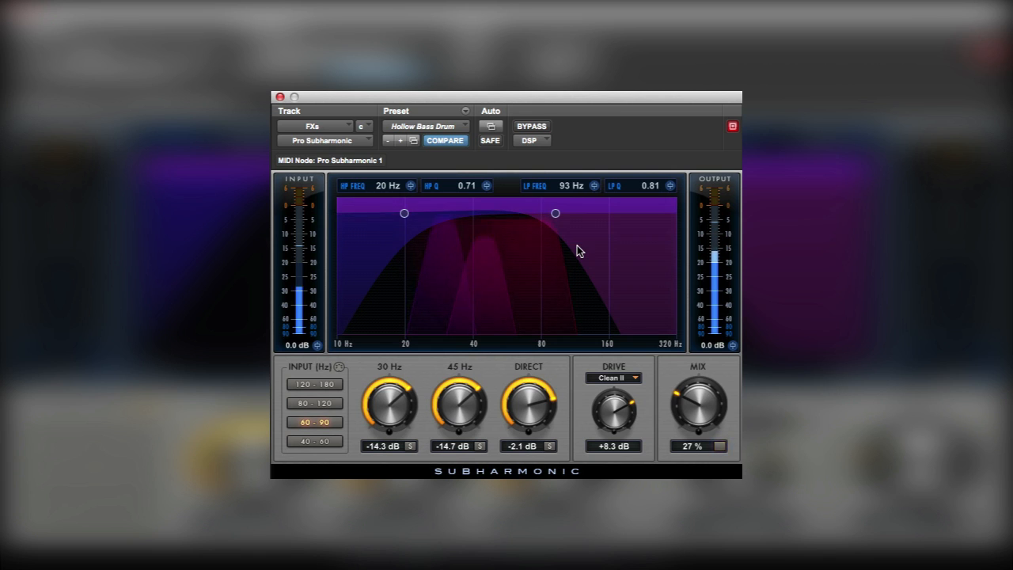
pyautogui.moveTo(581, 242); pyautogui.dragTo(559, 214)
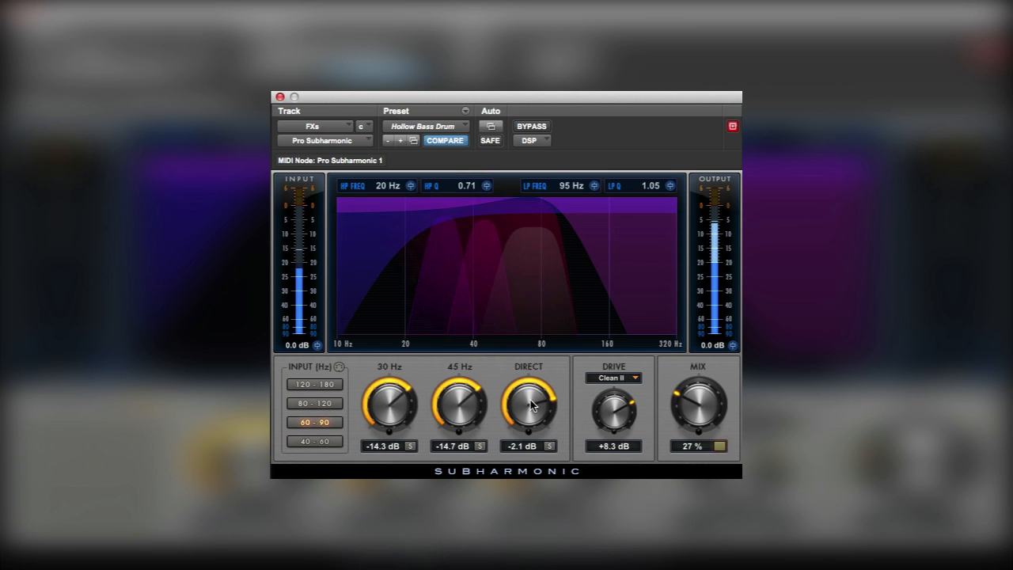
pyautogui.moveTo(530, 400); pyautogui.dragTo(523, 425)
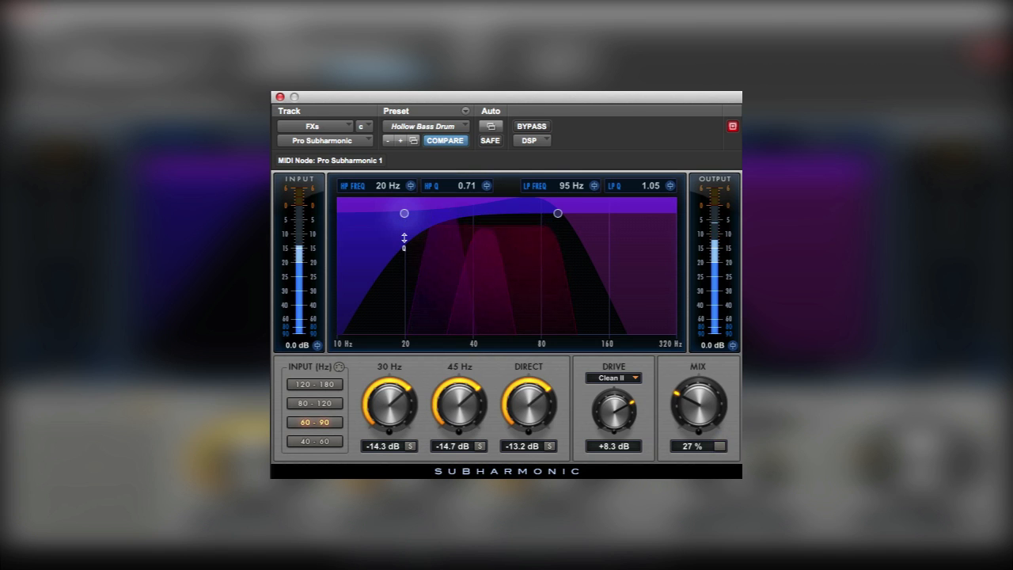
# - Set the high-pass Q to 1.05 and Mix to 20%, comparing the result with the bypassed signal
pyautogui.moveTo(405, 239); pyautogui.dragTo(404, 219)
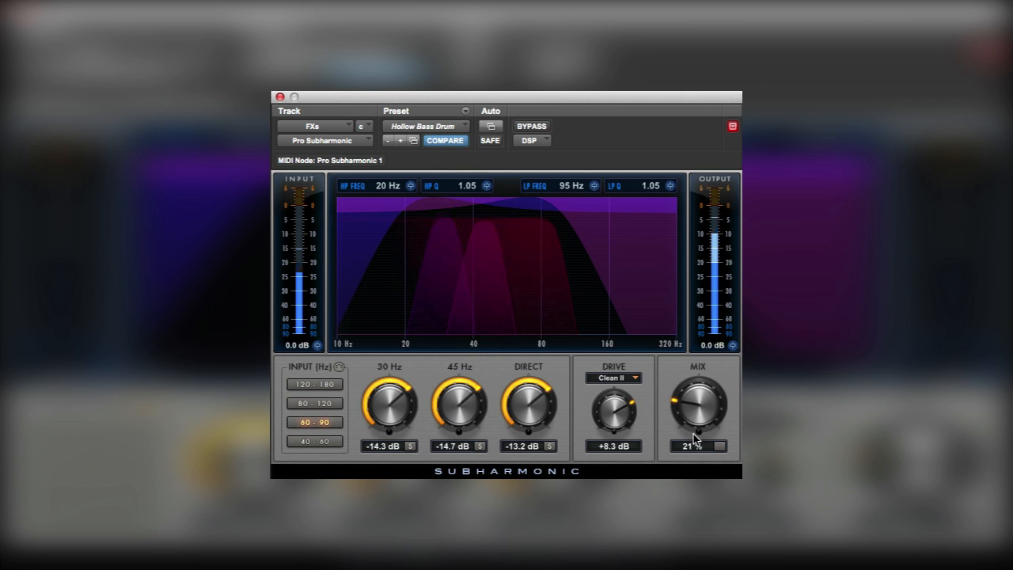
pyautogui.click(540, 127)
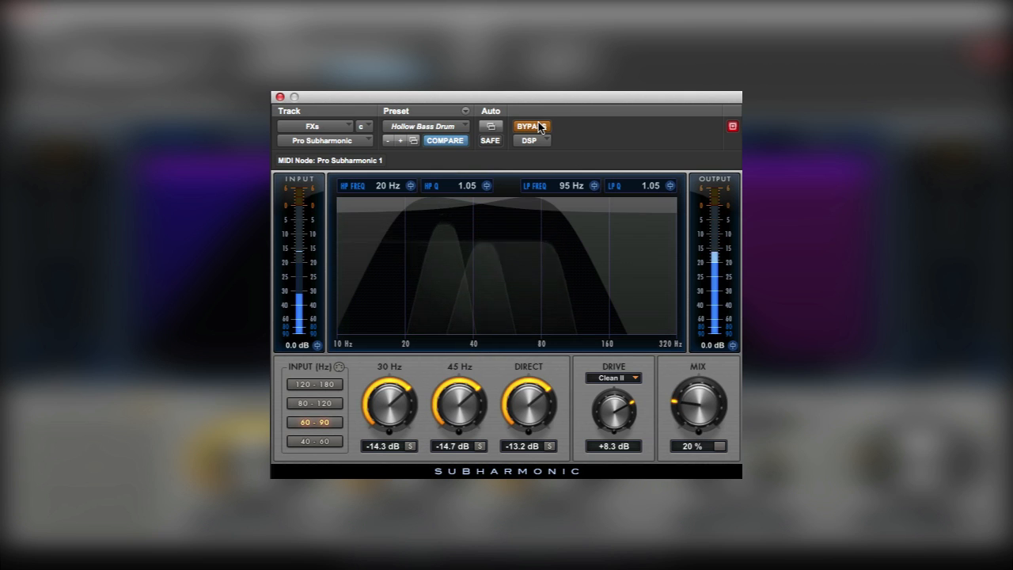
pyautogui.click(540, 127)
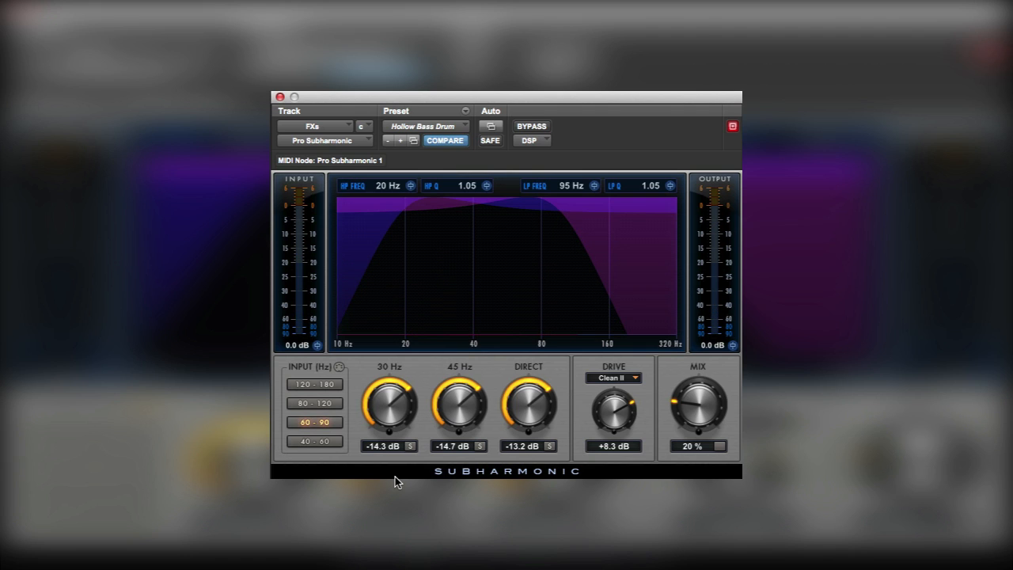
# - Switch the input range to MIDI control and shift the lower, upper and direct bands higher in frequency
pyautogui.moveTo(441, 258); pyautogui.dragTo(534, 267)
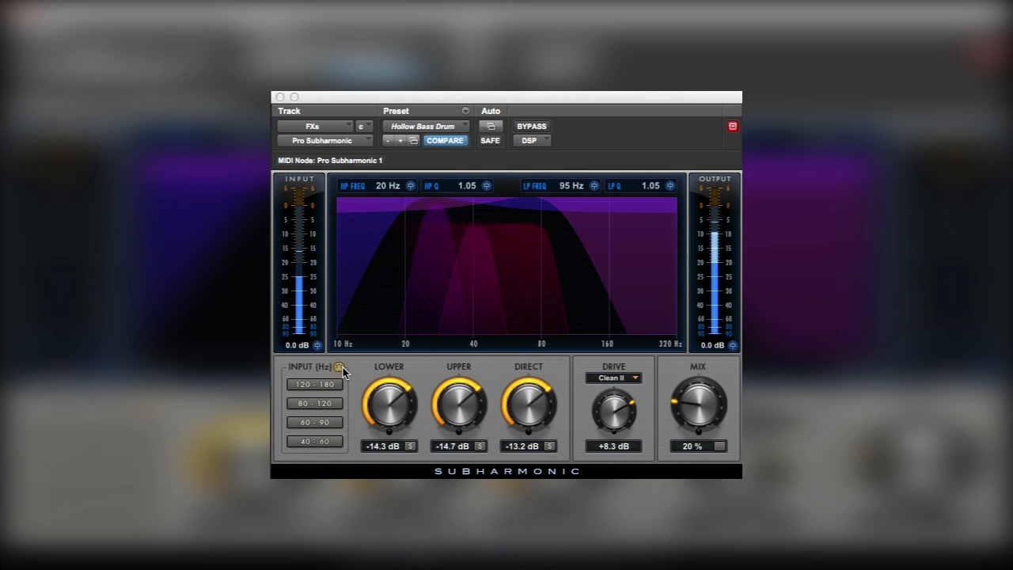
pyautogui.moveTo(356, 200)
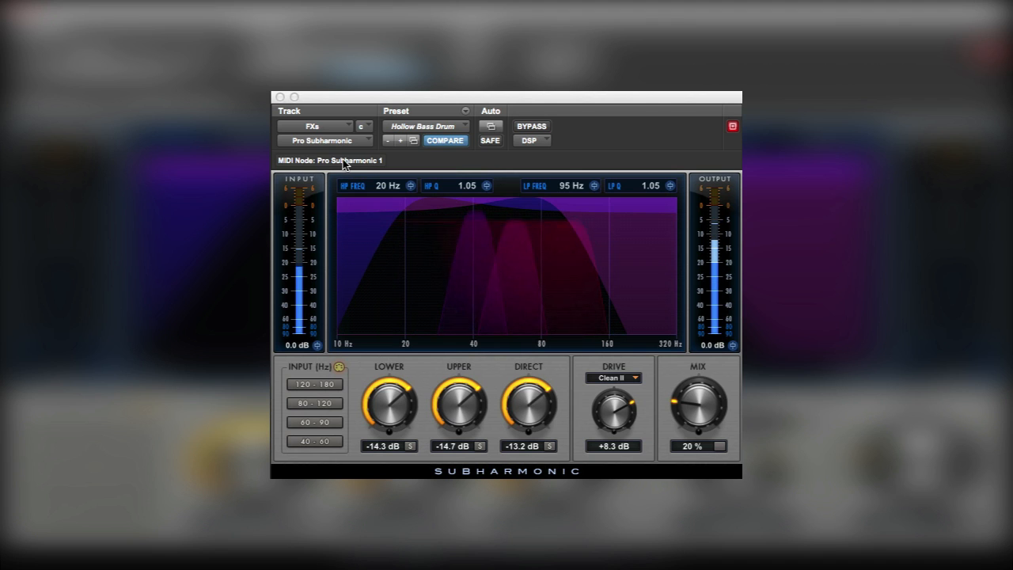
pyautogui.moveTo(368, 282)
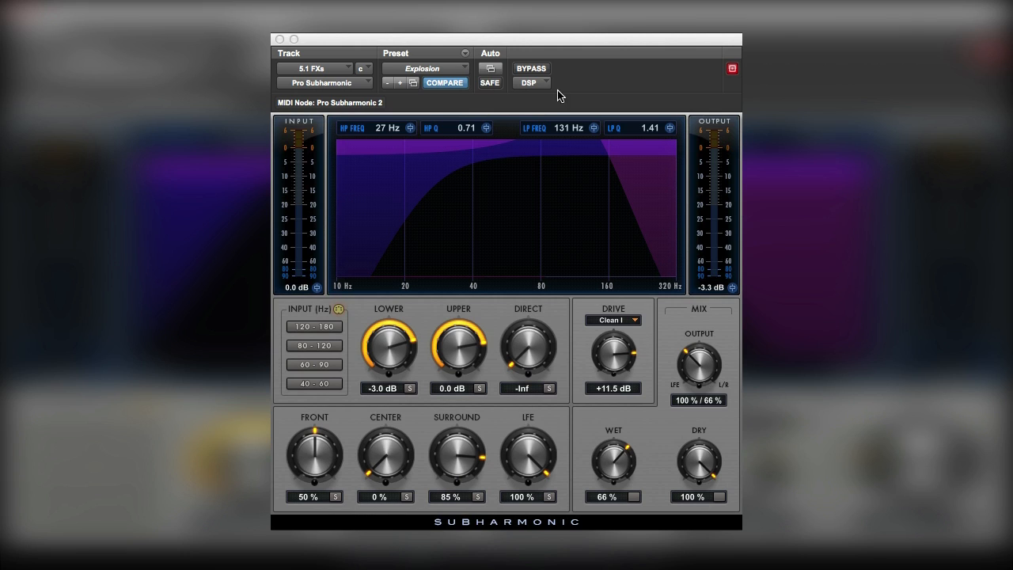
# - Bypass the effect on the 5.1 FXs track and examine the available presets, including the surround ones
pyautogui.click(529, 69)
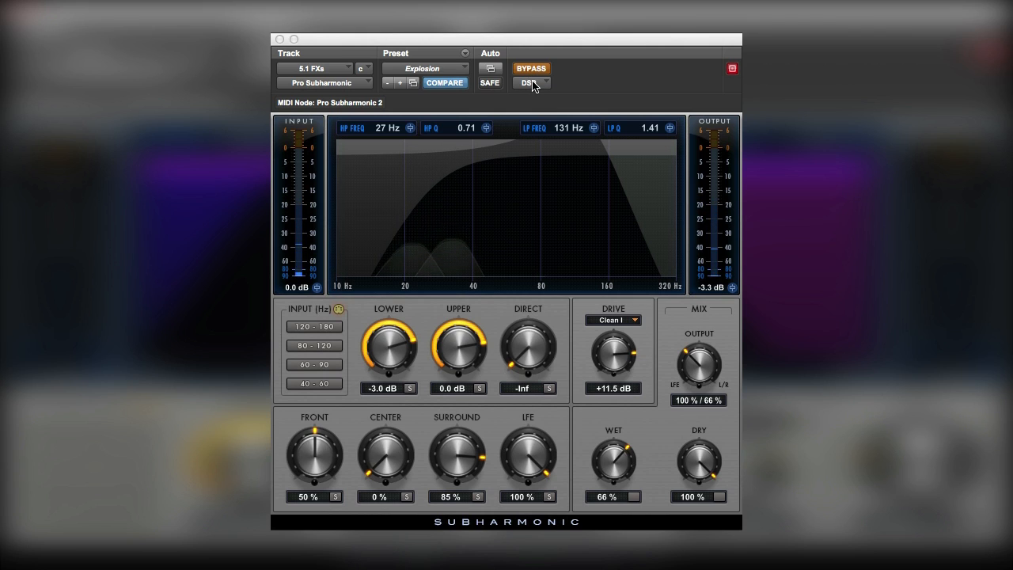
pyautogui.click(464, 71)
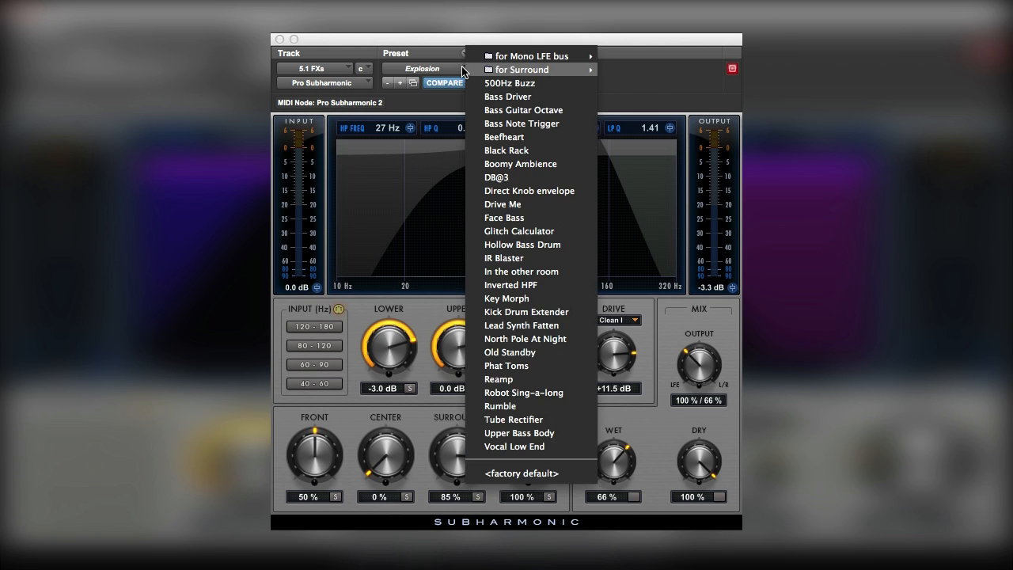
pyautogui.moveTo(554, 69)
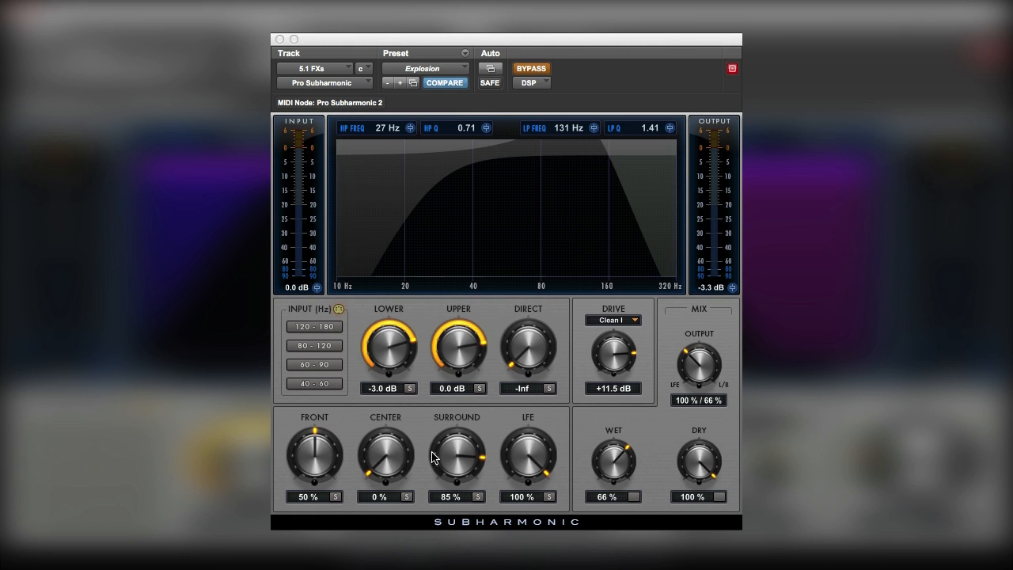
# - Set the Surround level to 75% and compare the Explosion preset with the bypassed signal
pyautogui.moveTo(448, 458); pyautogui.dragTo(444, 478)
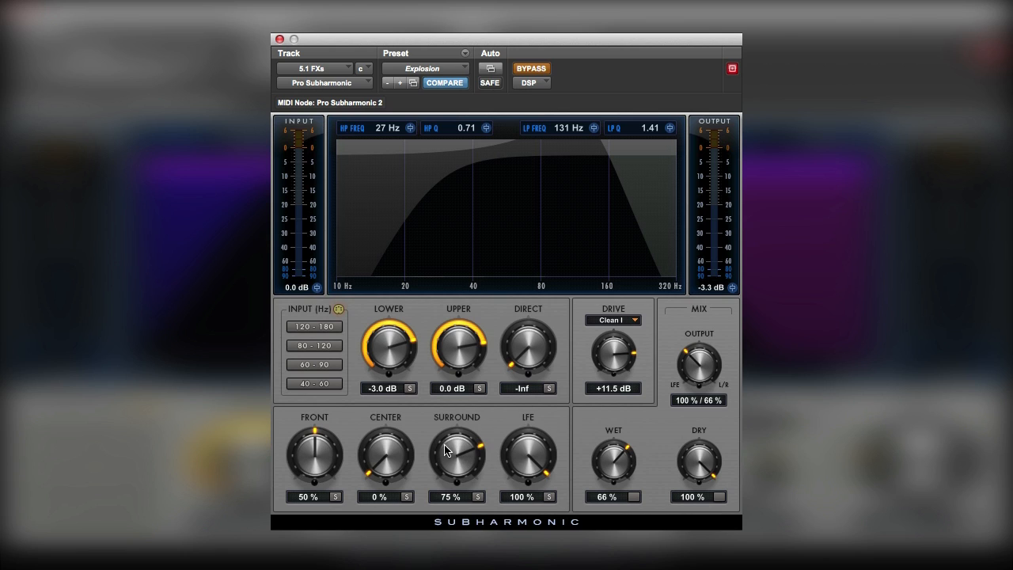
pyautogui.click(540, 71)
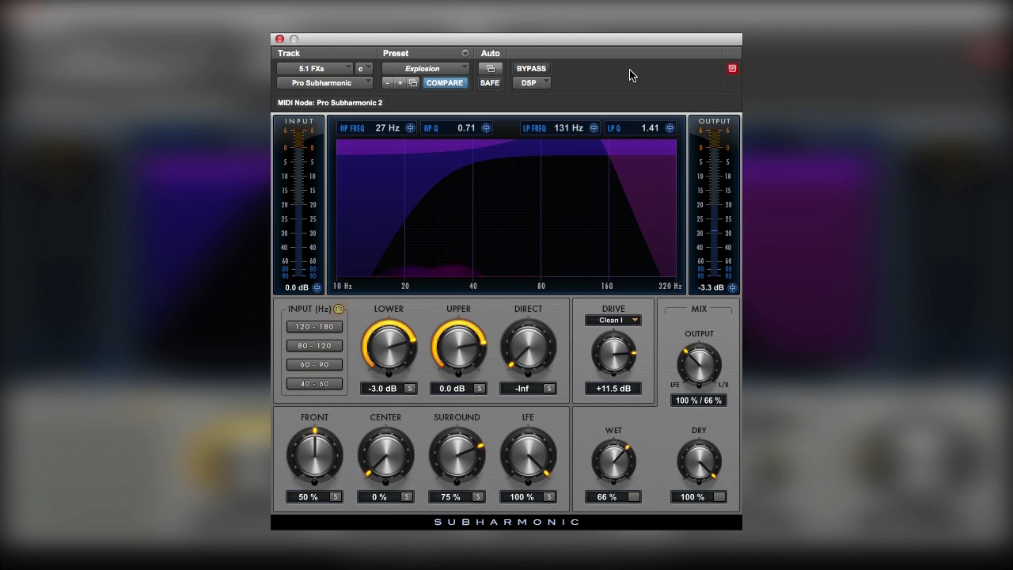
pyautogui.click(531, 69)
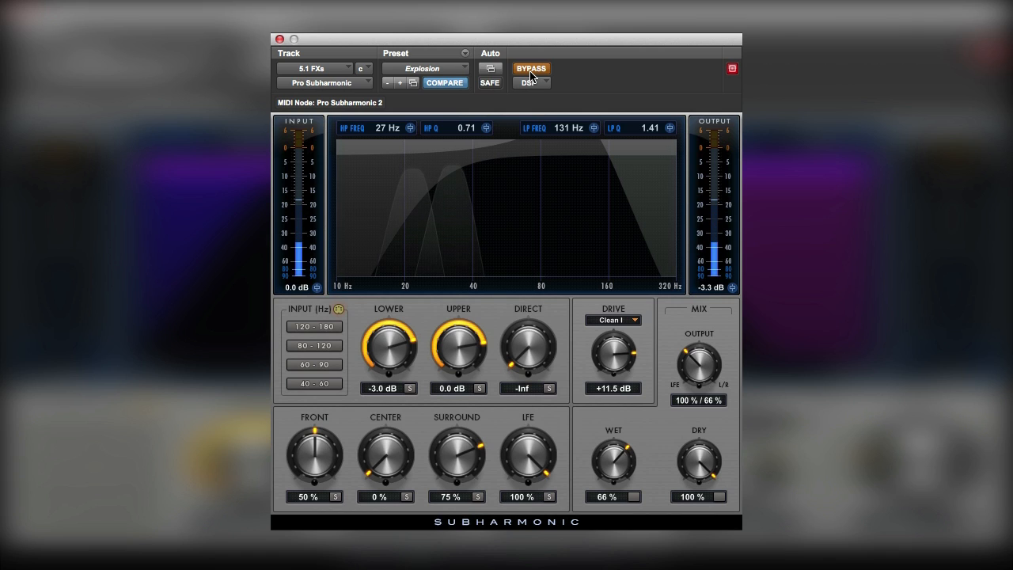
pyautogui.click(532, 69)
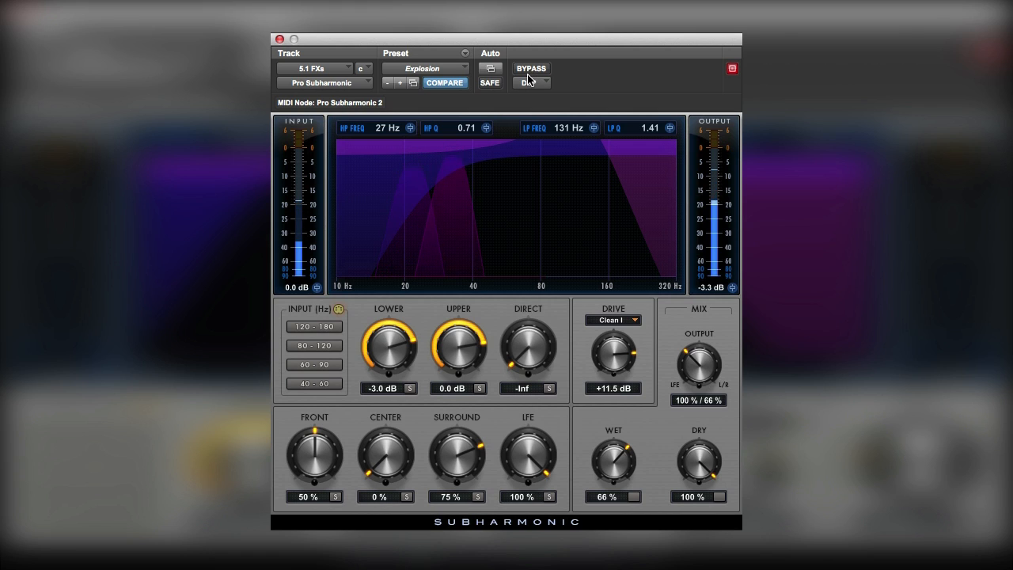
# - Choose the 60–90 Hz input range for the 5.1 effect and raise the Direct level to -51.9 dB
pyautogui.click(316, 383)
pyautogui.click(315, 366)
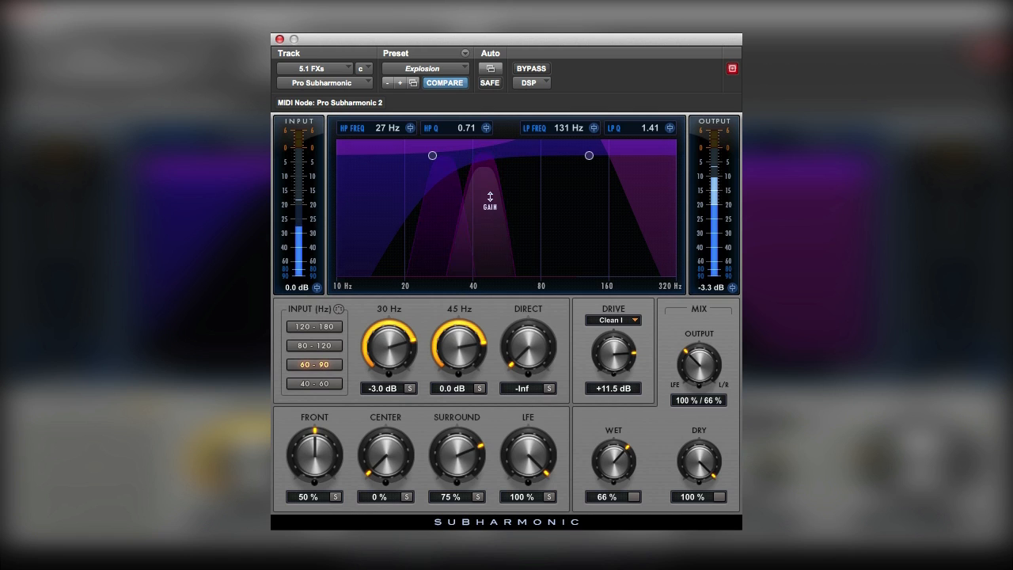
pyautogui.moveTo(528, 360); pyautogui.dragTo(530, 321)
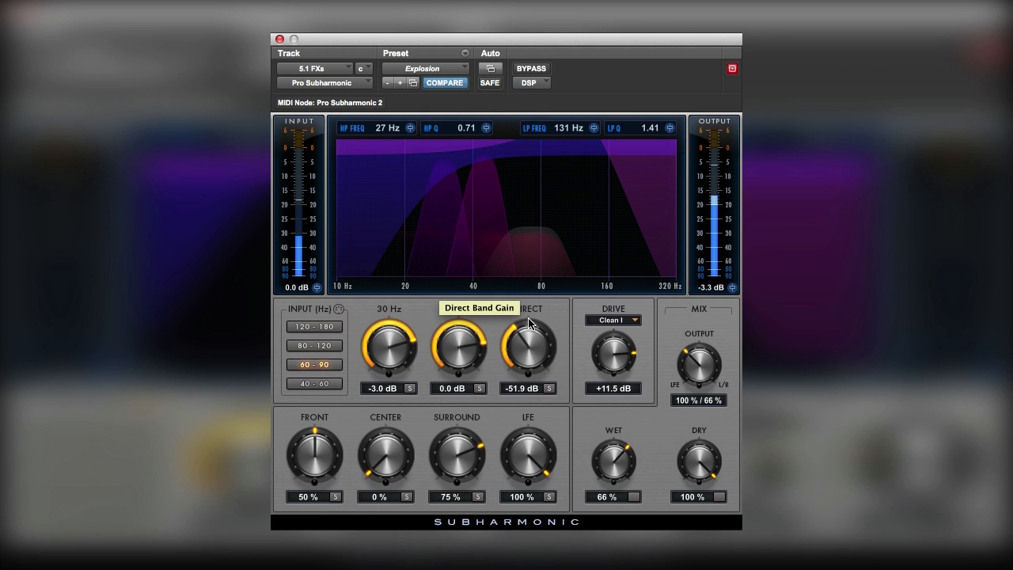
# - Set the high-pass filter to 23 Hz with a Q of 1.05 and compare with the bypassed signal
pyautogui.moveTo(450, 164)
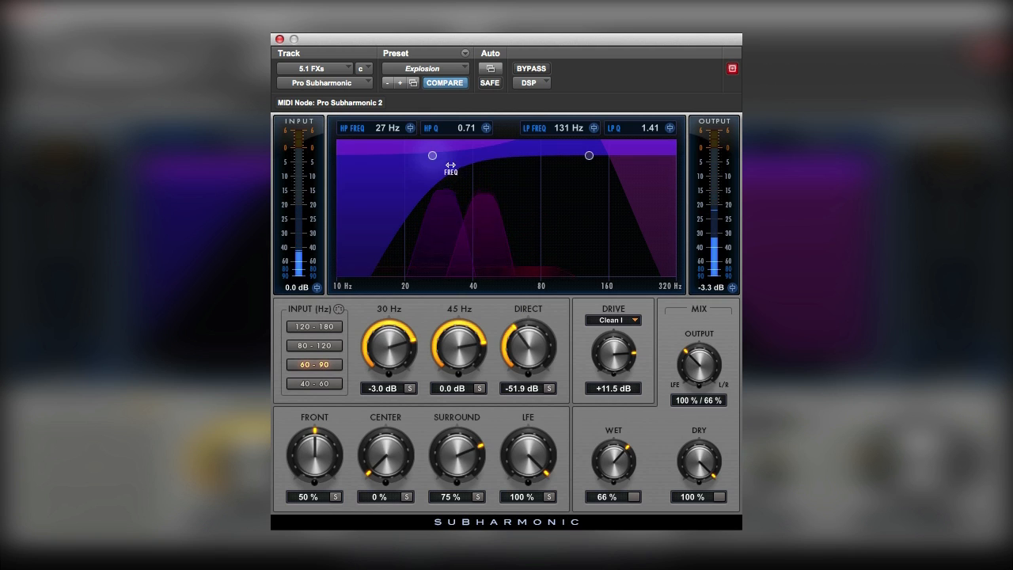
pyautogui.moveTo(436, 181); pyautogui.dragTo(421, 158)
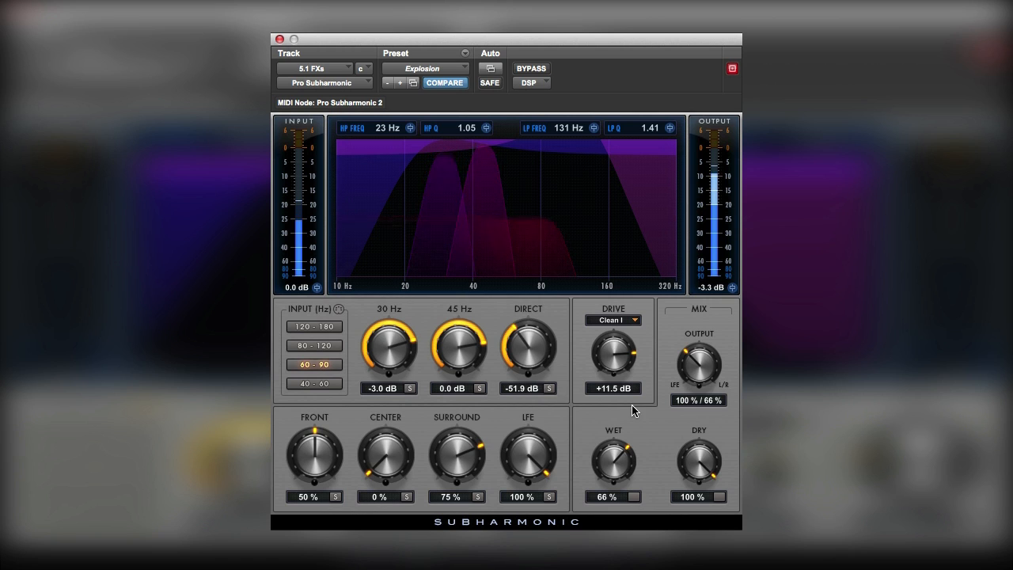
pyautogui.click(534, 70)
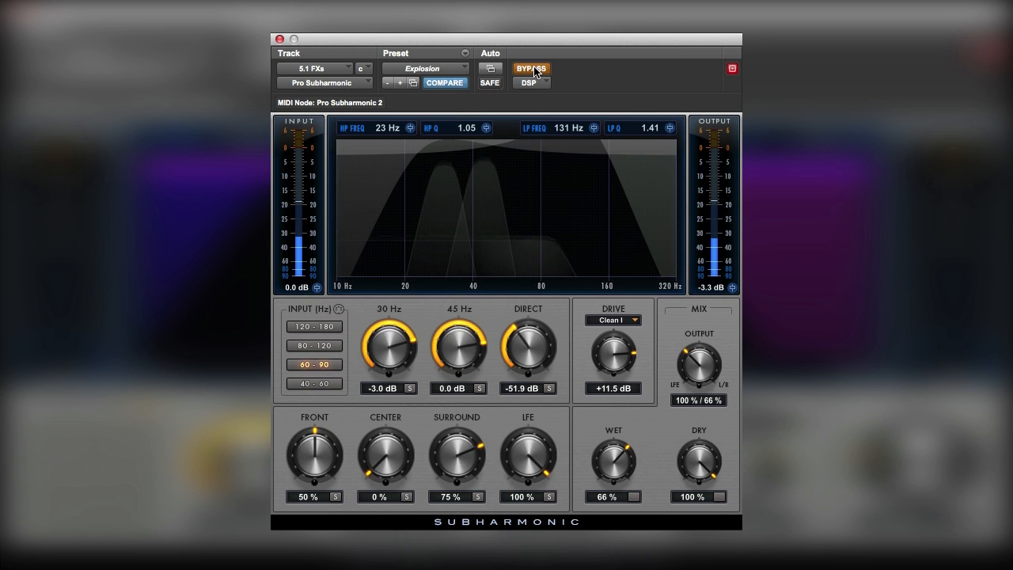
pyautogui.click(534, 69)
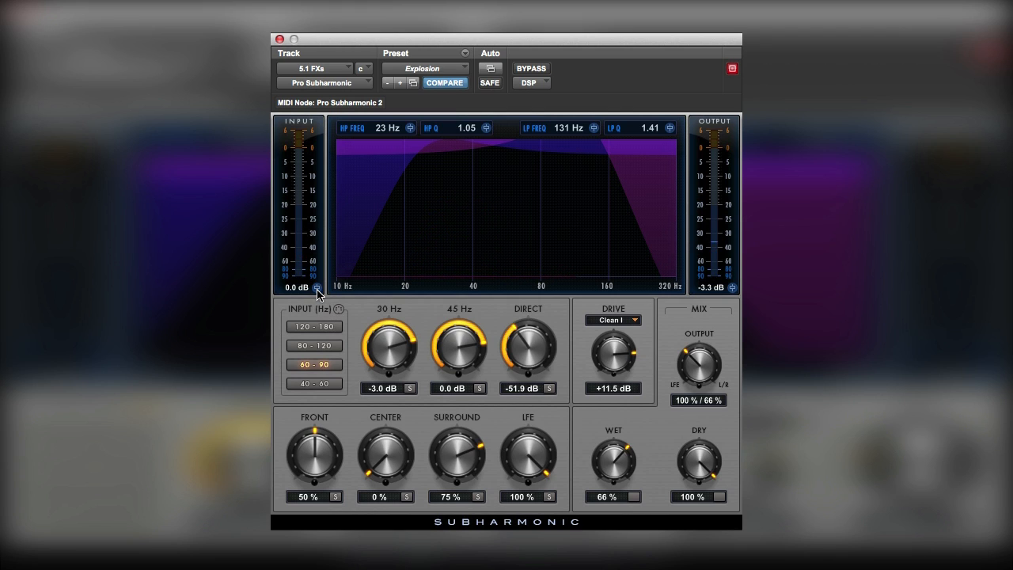
# - Try out the input level control and set the 30 Hz band's gain to -3.7 dB on the graph
pyautogui.moveTo(318, 287); pyautogui.dragTo(323, 319)
pyautogui.moveTo(631, 152)
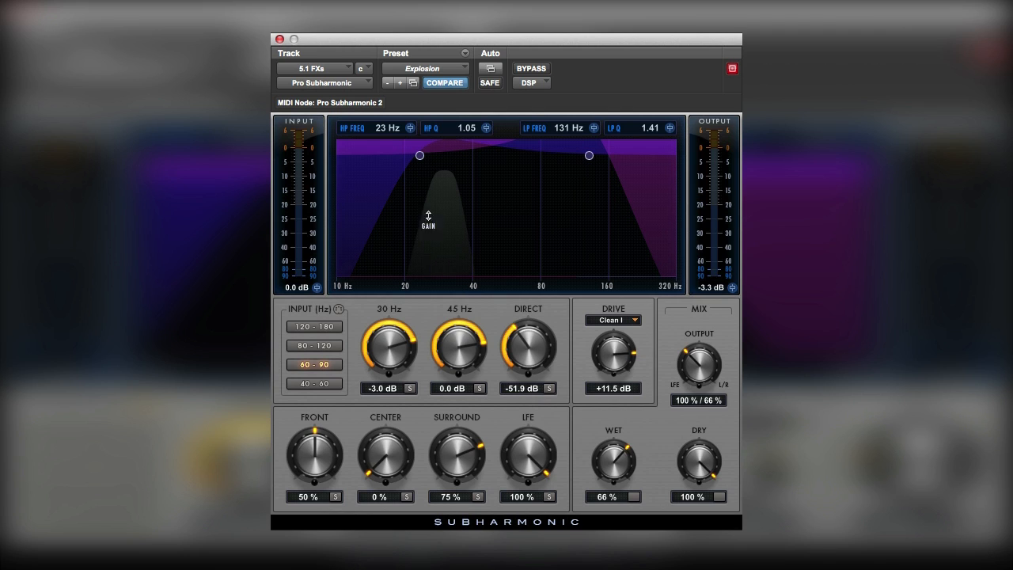
pyautogui.moveTo(430, 199)
pyautogui.mouseDown()
pyautogui.moveTo(434, 207)
pyautogui.moveTo(434, 197)
pyautogui.mouseUp()
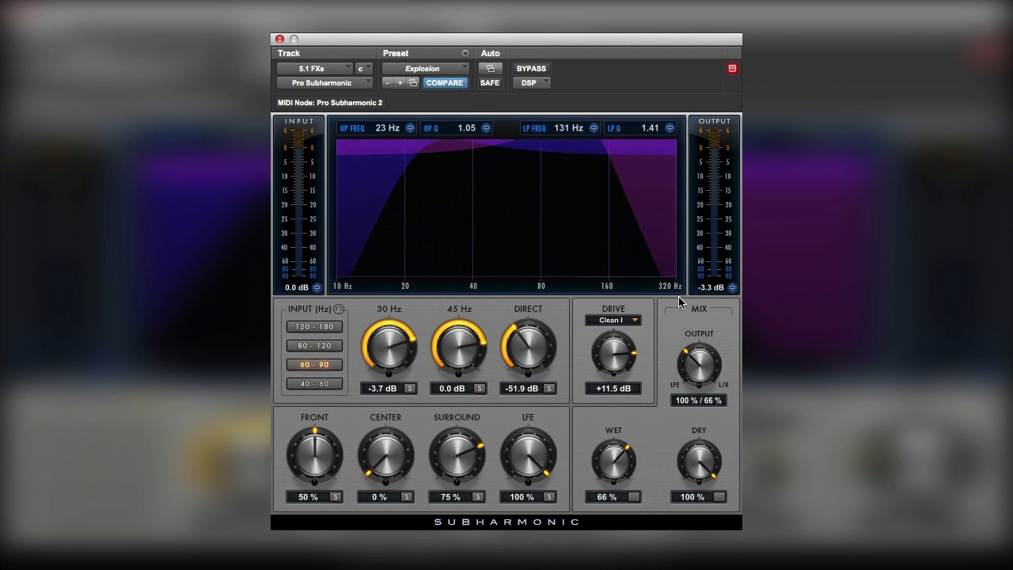